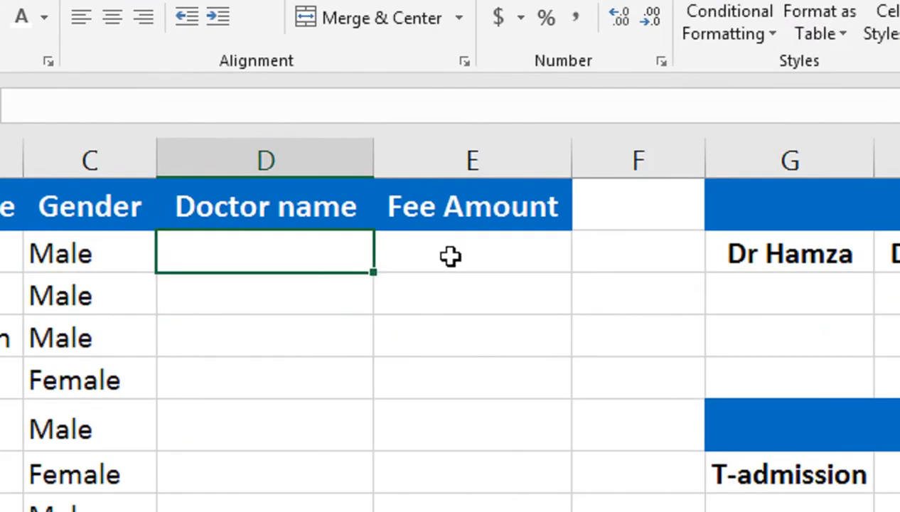
Start an IF formula in E2 that tests whether D2 equals the first consultant's name without the title
click(451, 257)
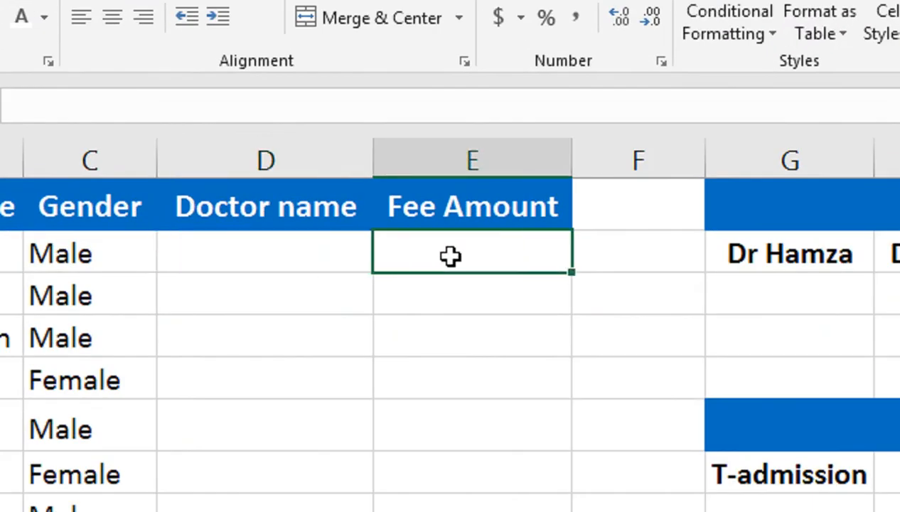
text(=IF()
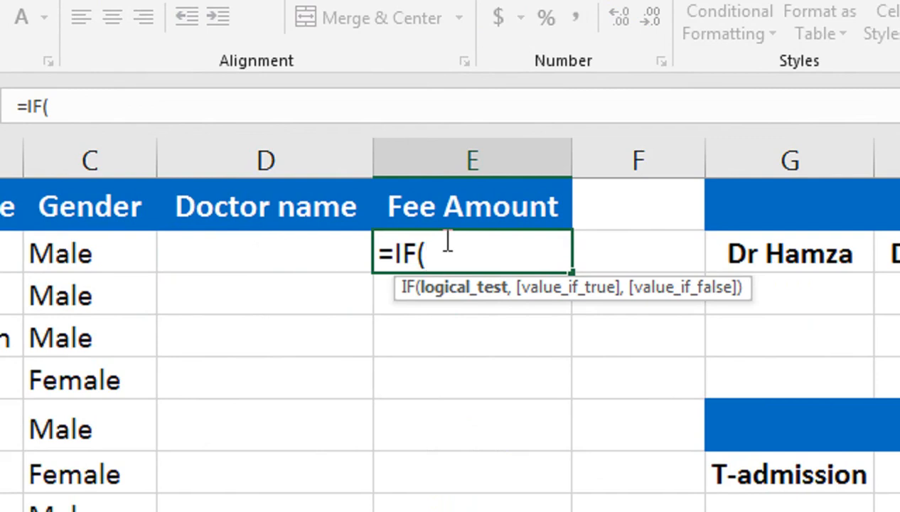
key(Left)
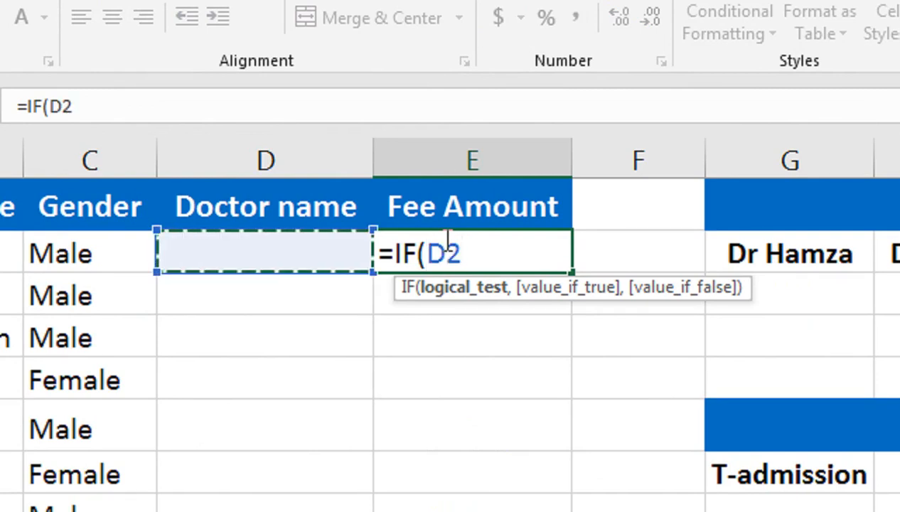
text(="hAMZ)
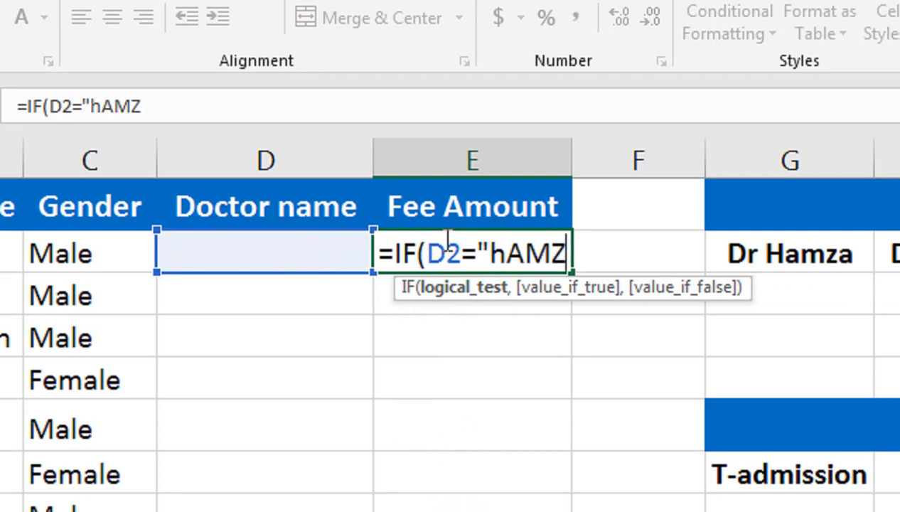
key(BackSpace)
key(BackSpace)
key(BackSpace)
key(BackSpace)
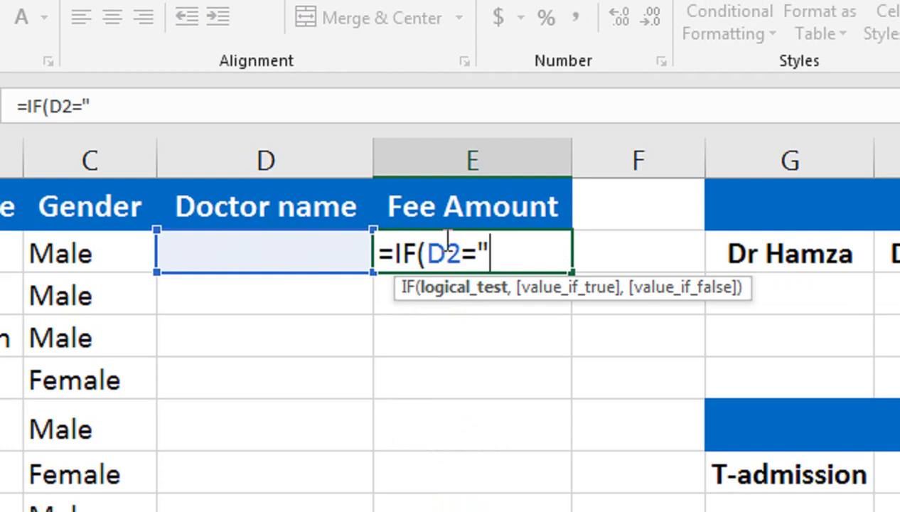
text(Hamza")
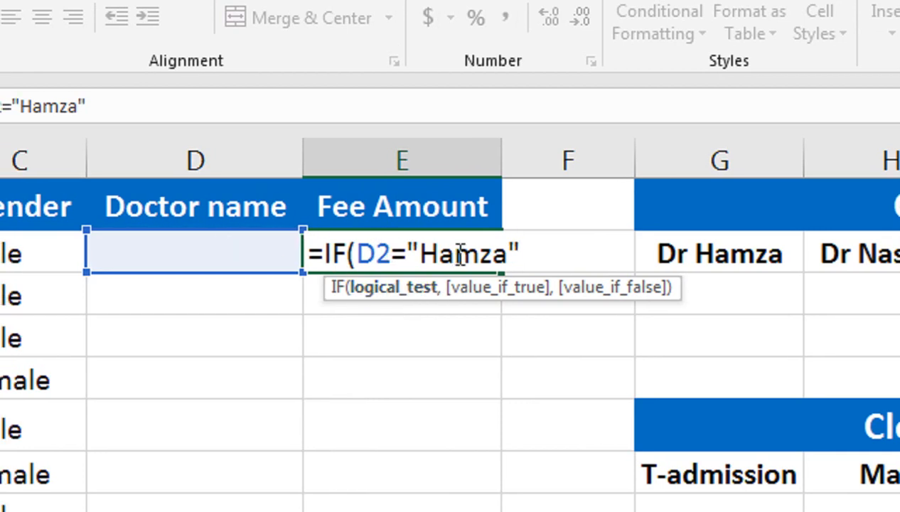
Make the formula return the number 1000 when the first consultant's test is true
text(,")
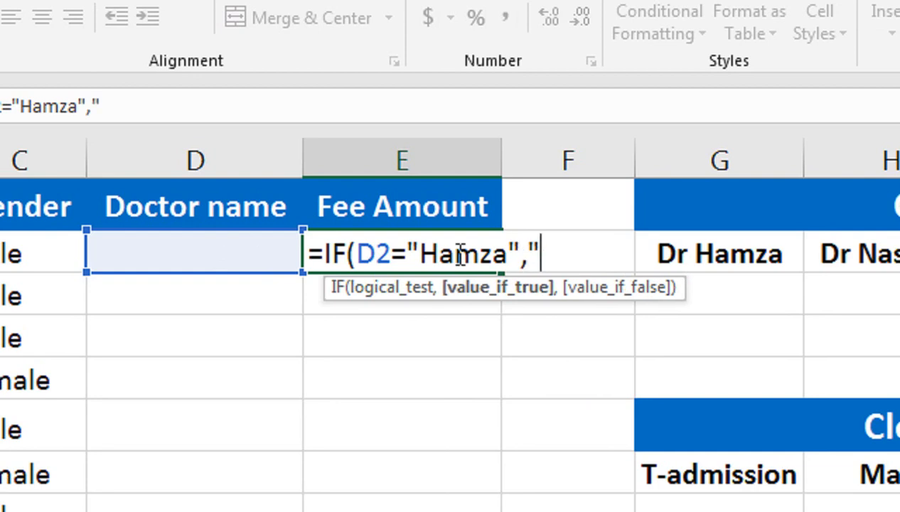
key(BackSpace)
text(1000)
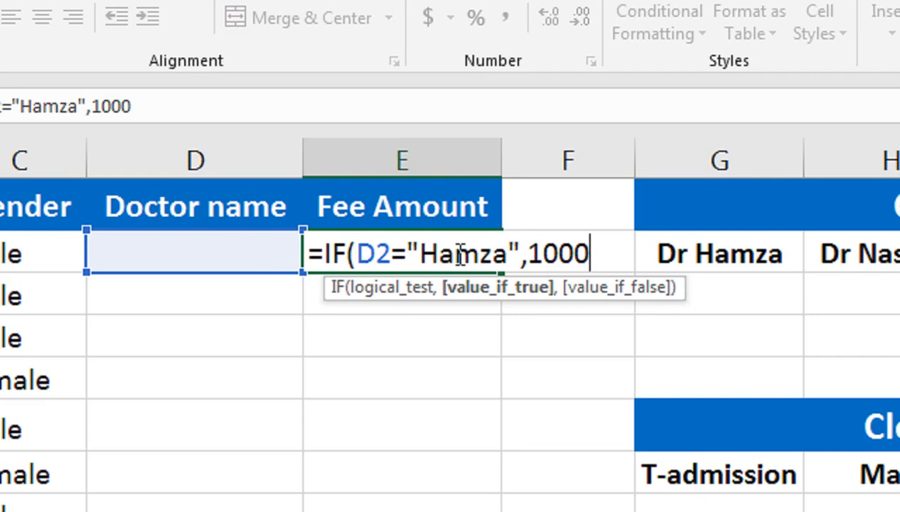
text(,)
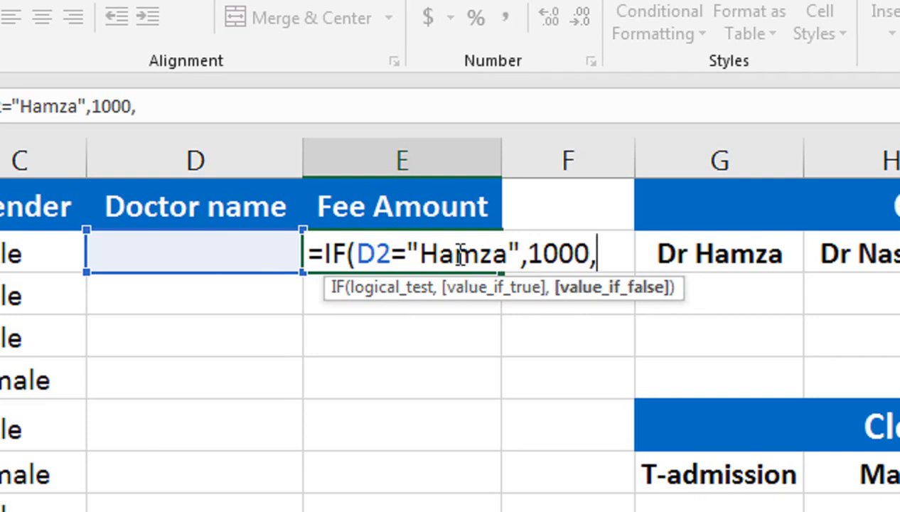
text(if)
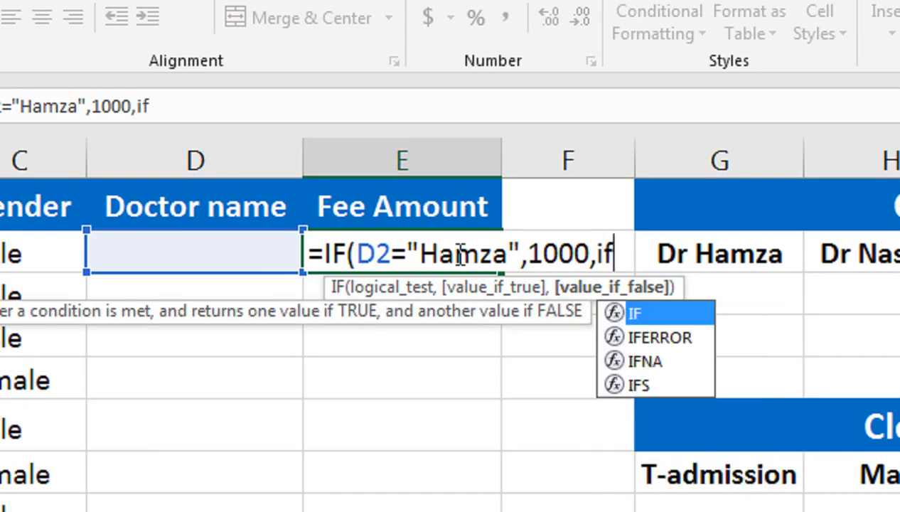
Change the formula's function to IFS so it accepts several conditions
key(BackSpace)
key(BackSpace)
click(344, 254)
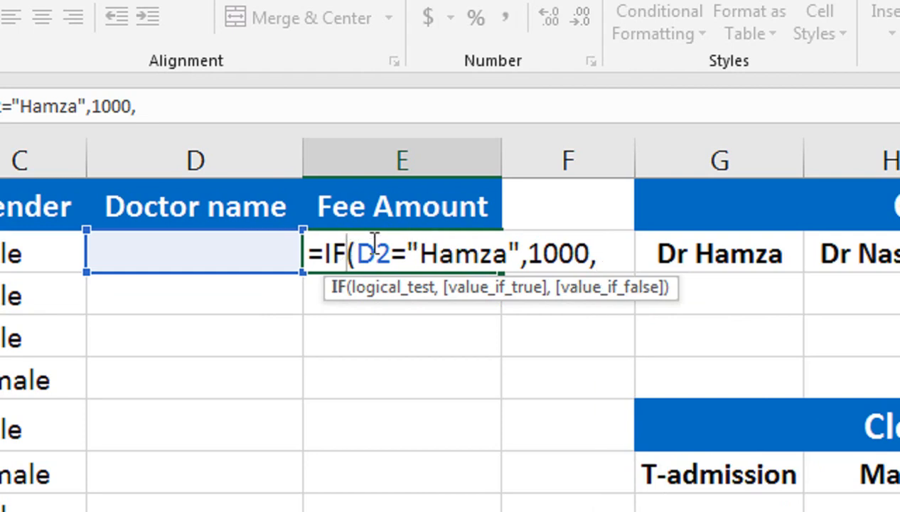
text(S)
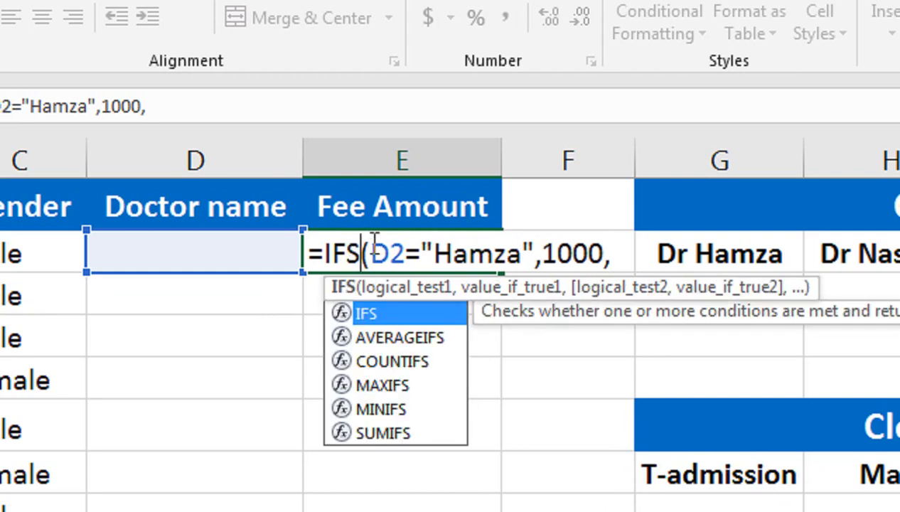
click(622, 253)
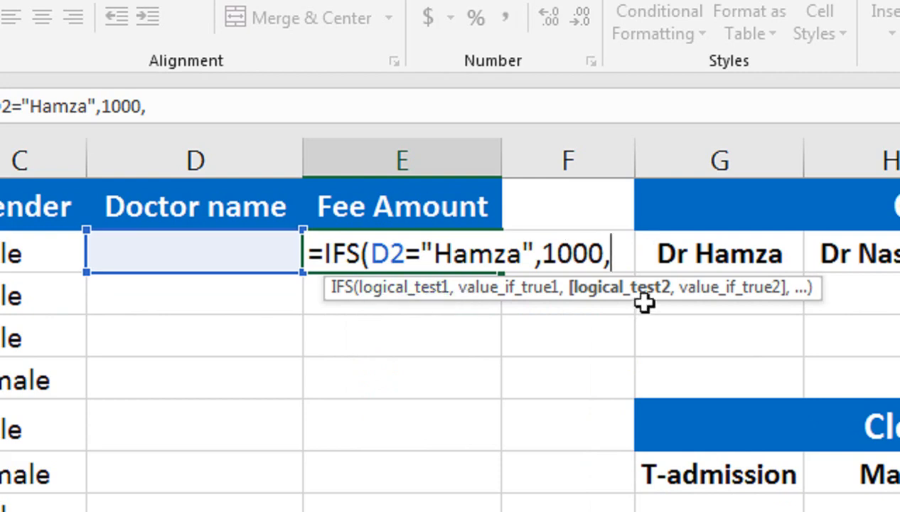
Add a second IFS condition that returns 1200 when D2 equals the second consultant's name
click(271, 257)
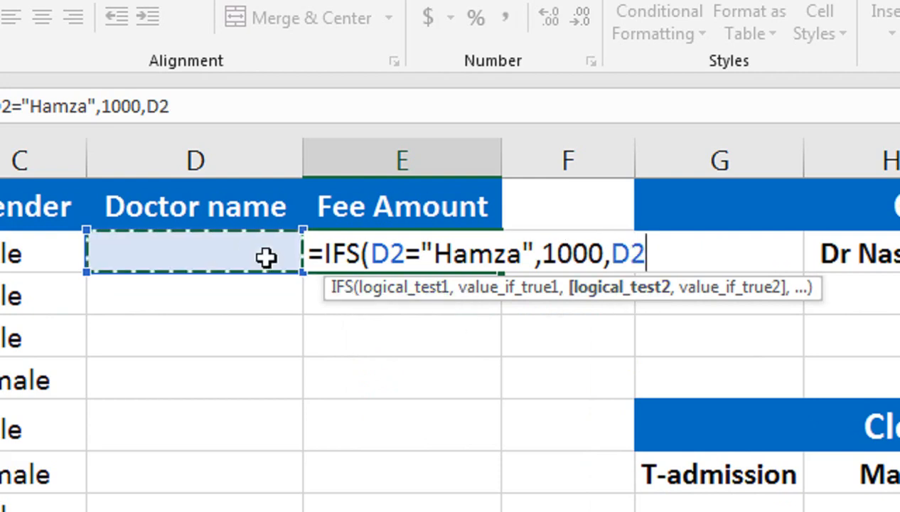
text(=)
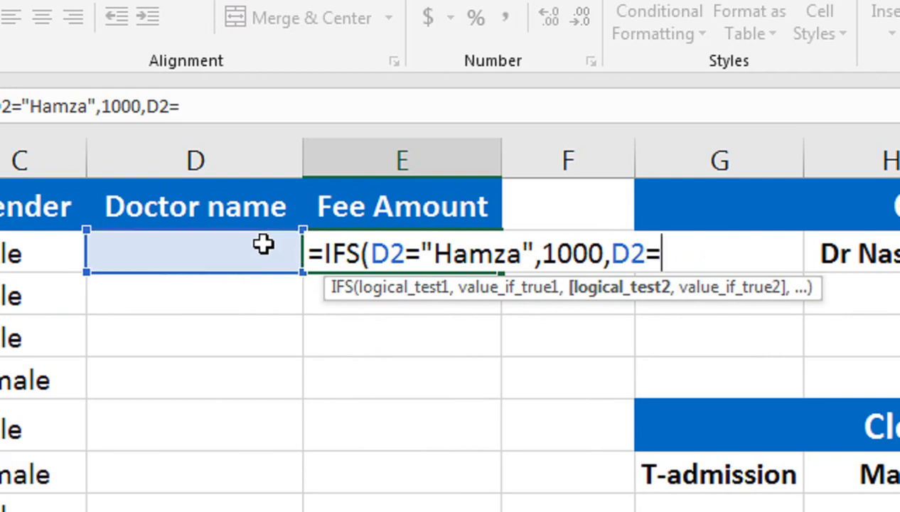
text(")
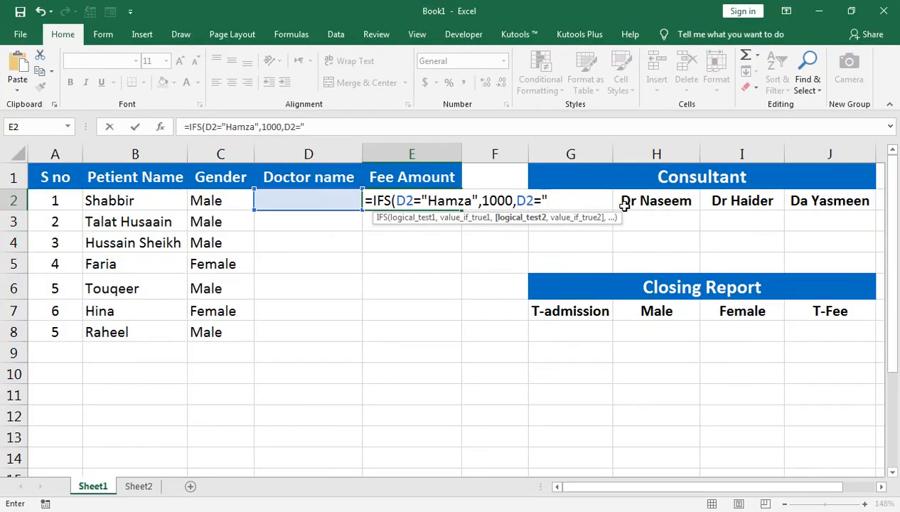
text(Na)
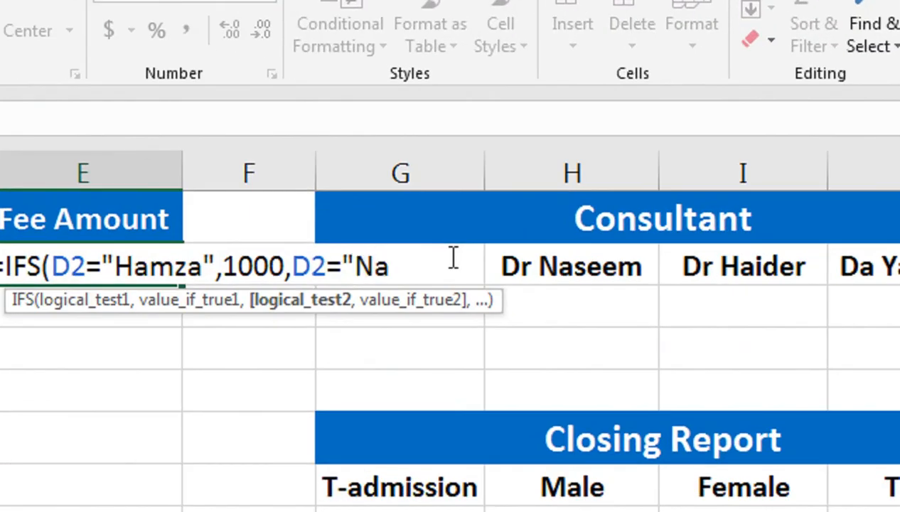
text(seem)
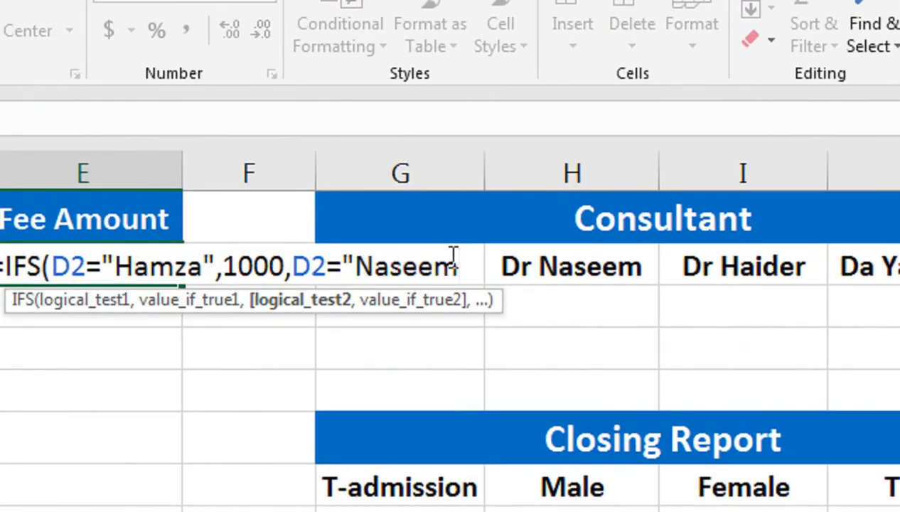
text(",)
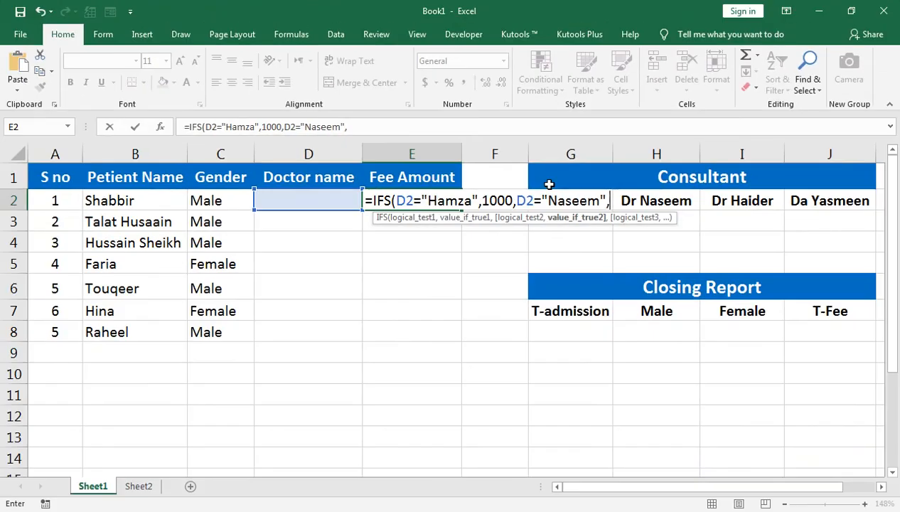
text(12000)
key(BackSpace)
text(,)
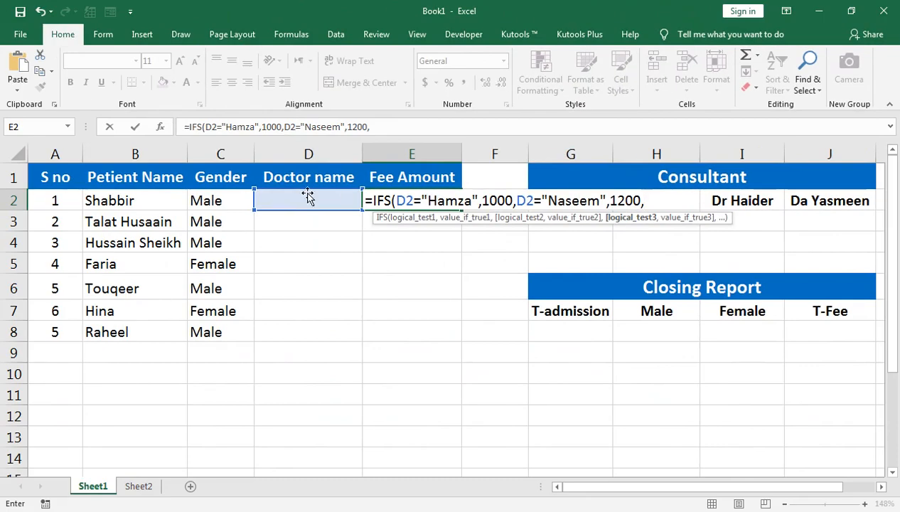
Add a third IFS condition that returns 1500 when D2 equals the third consultant's name
click(108, 206)
text(=)
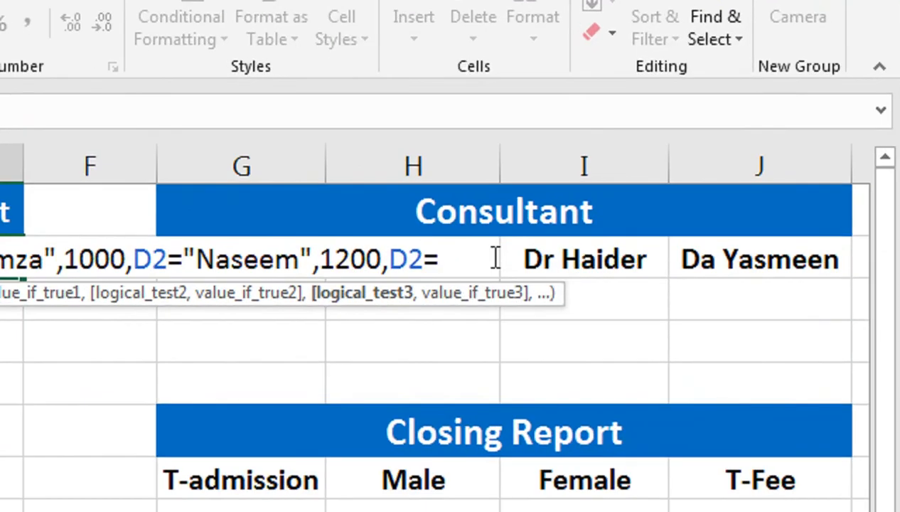
text("Hai)
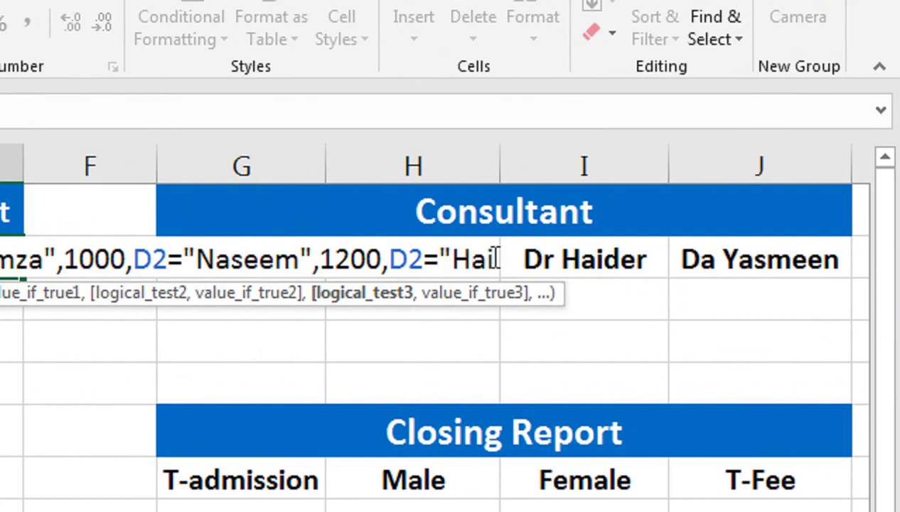
text(der")
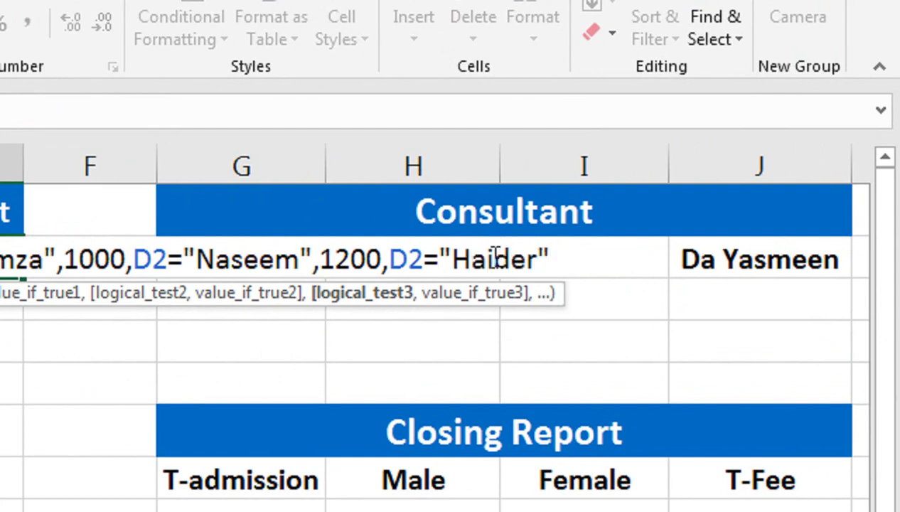
text(,)
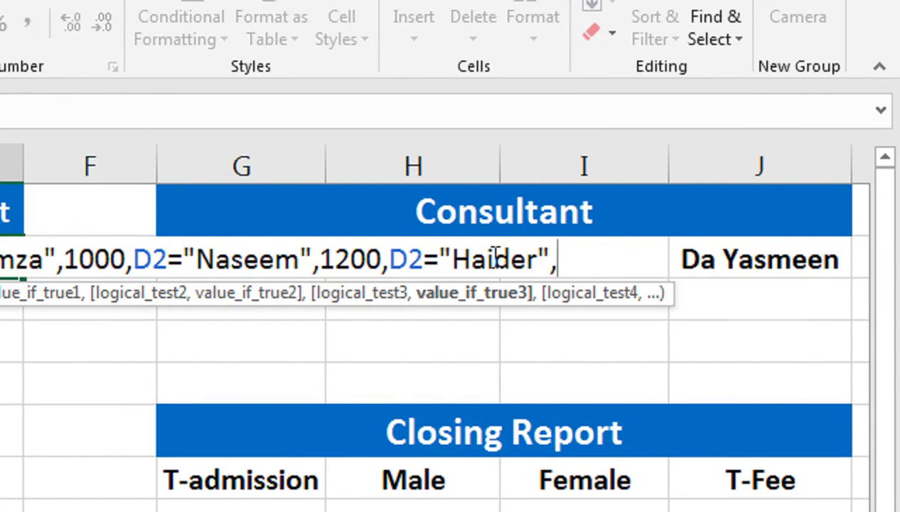
text(1500)
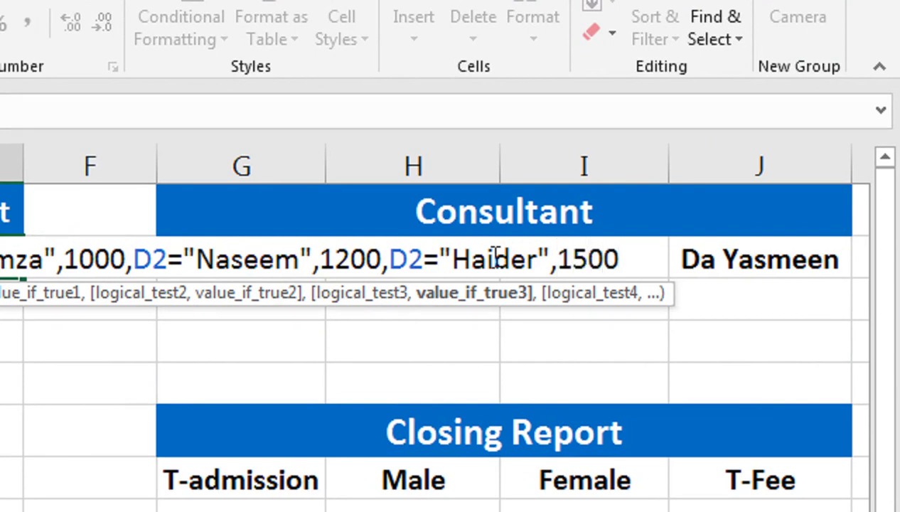
text(,)
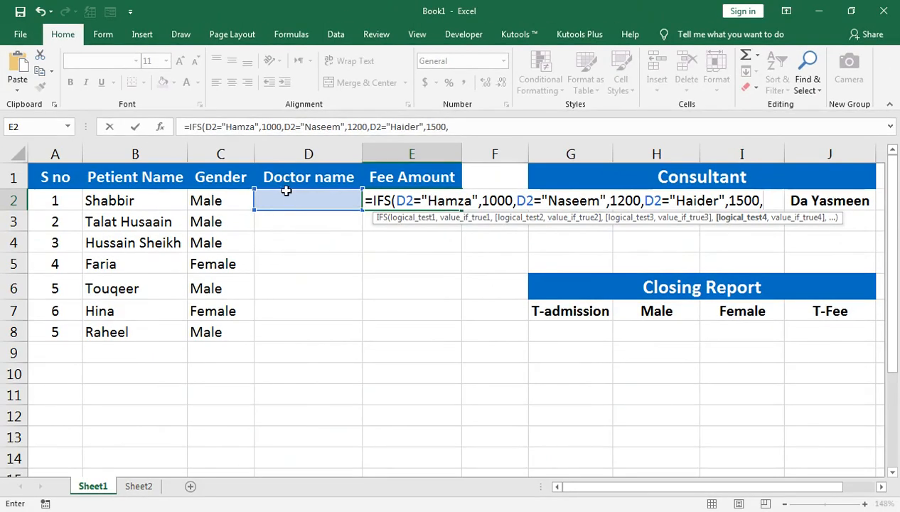
Add a fourth IFS condition returning 1000 when D2 equals the fourth consultant's name, and complete the formula in E2
click(287, 202)
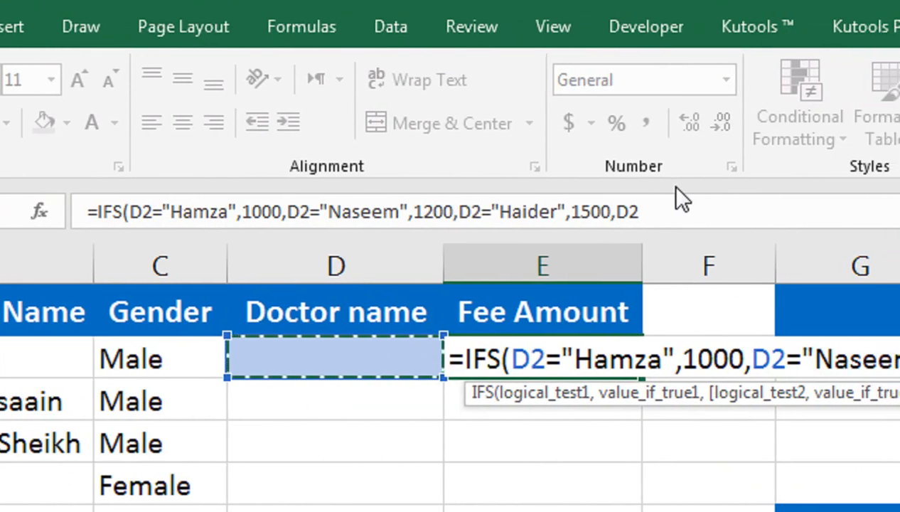
text(=)
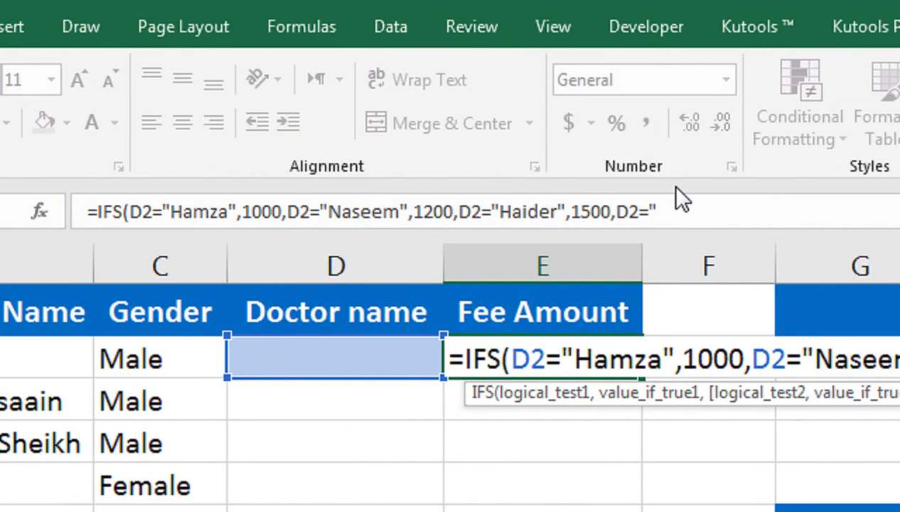
text(")
click(679, 206)
text(Yase)
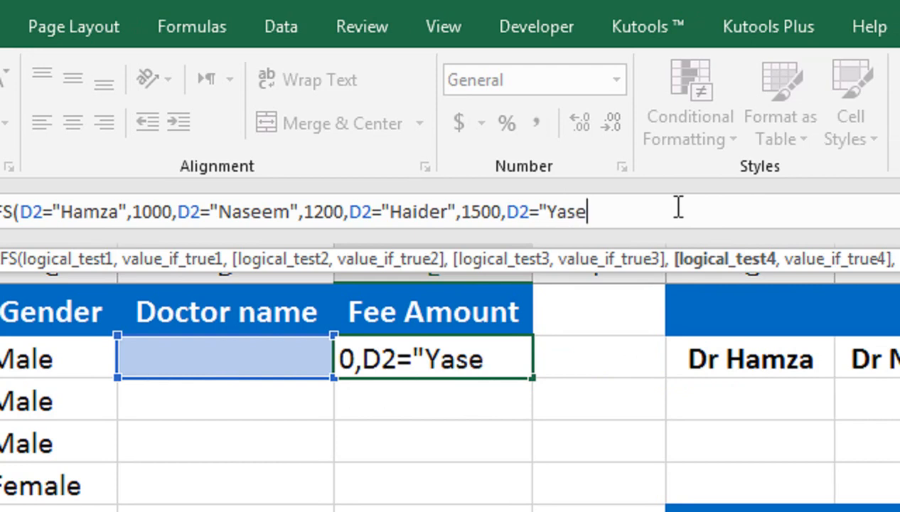
text(m)
key(BackSpace)
key(BackSpace)
text(meen",)
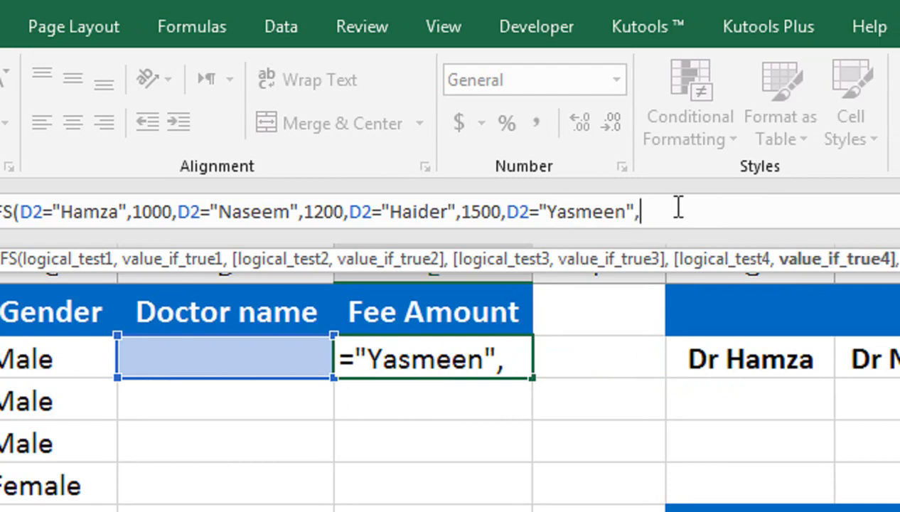
text(1000)
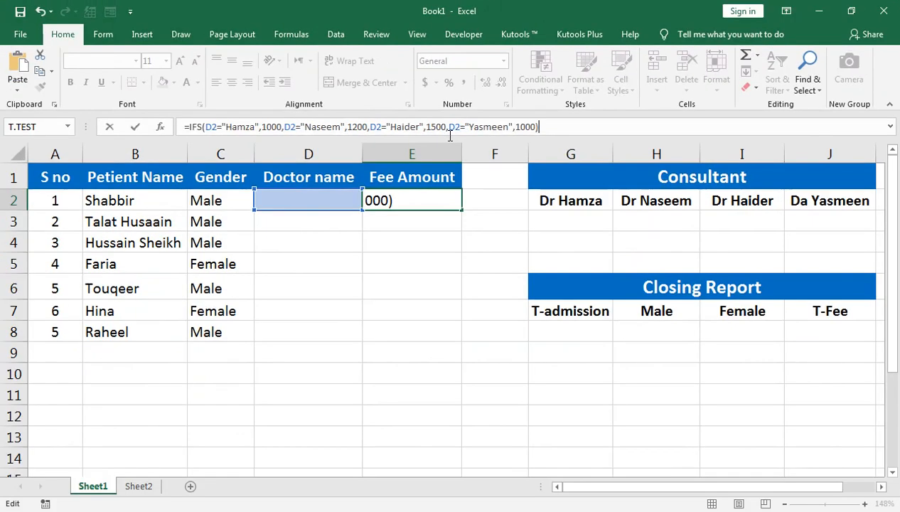
key(Return)
click(426, 201)
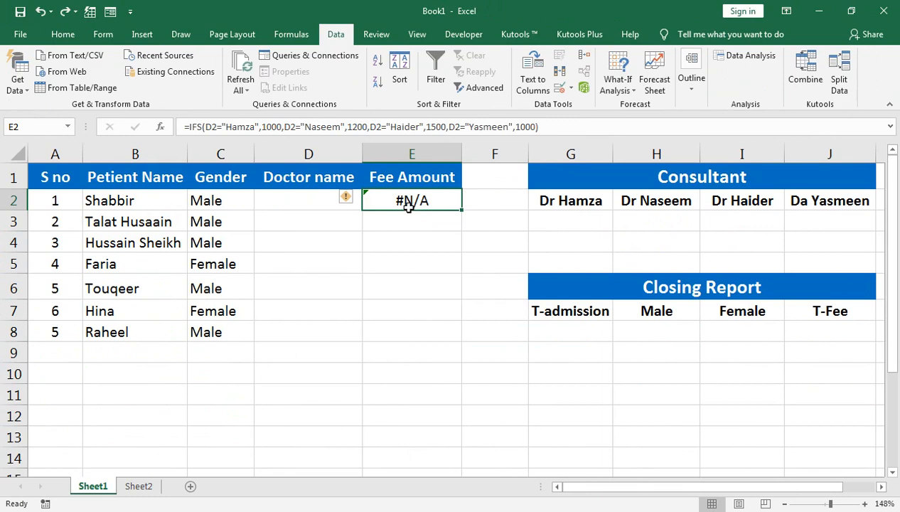
Test the fee formula by entering the first consultant's name in D2, and undo that entry
click(314, 205)
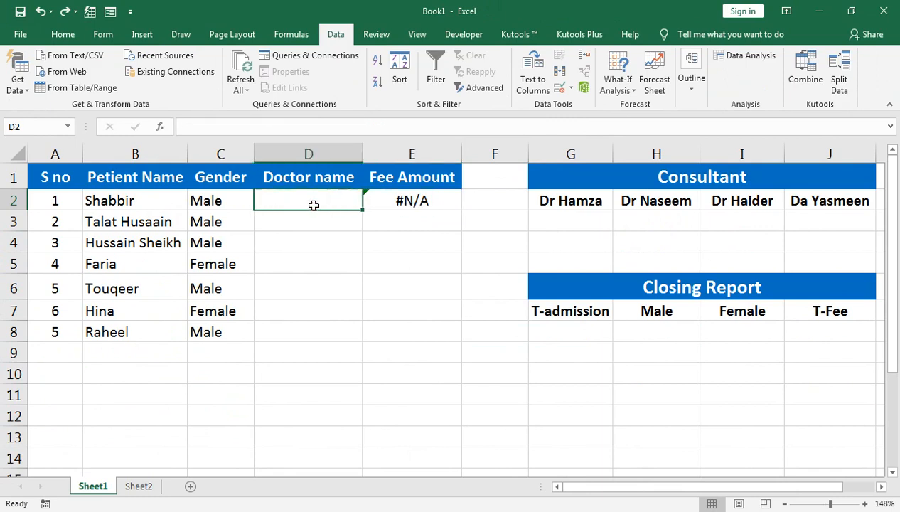
text(Hamza)
key(Return)
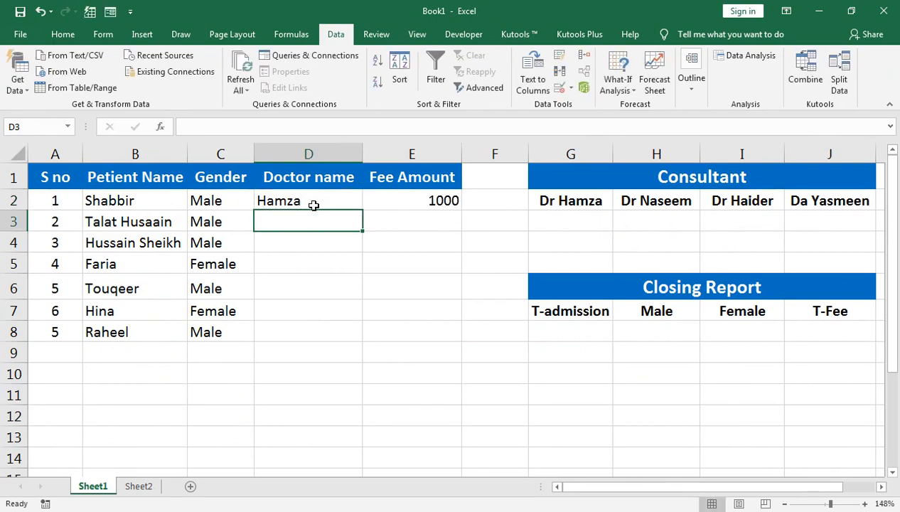
key(ctrl+z)
key(Right)
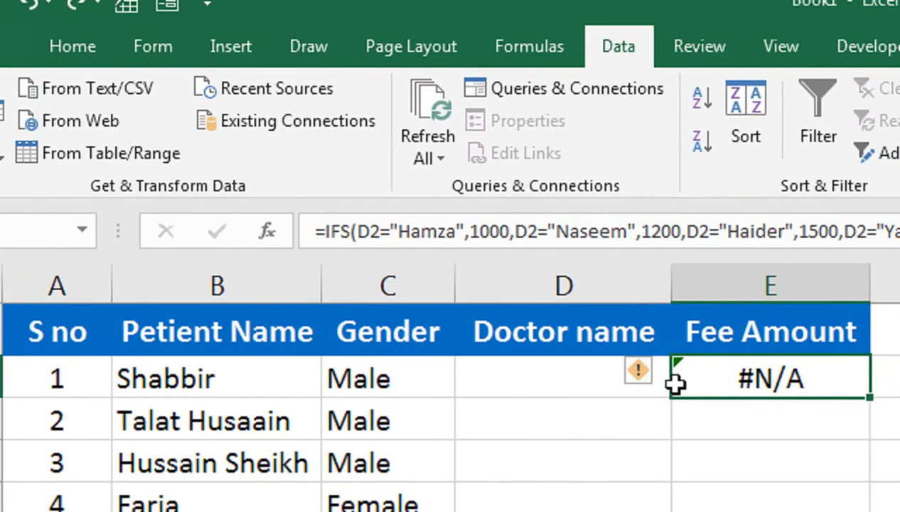
Wrap the IFS formula in E2 in IFNA so it returns an empty string ("") instead of #N/A
click(327, 231)
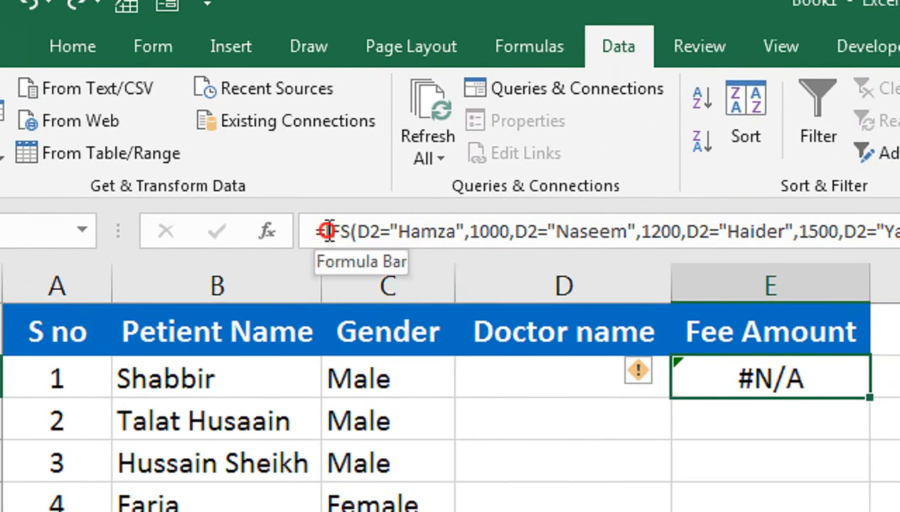
text(ifn)
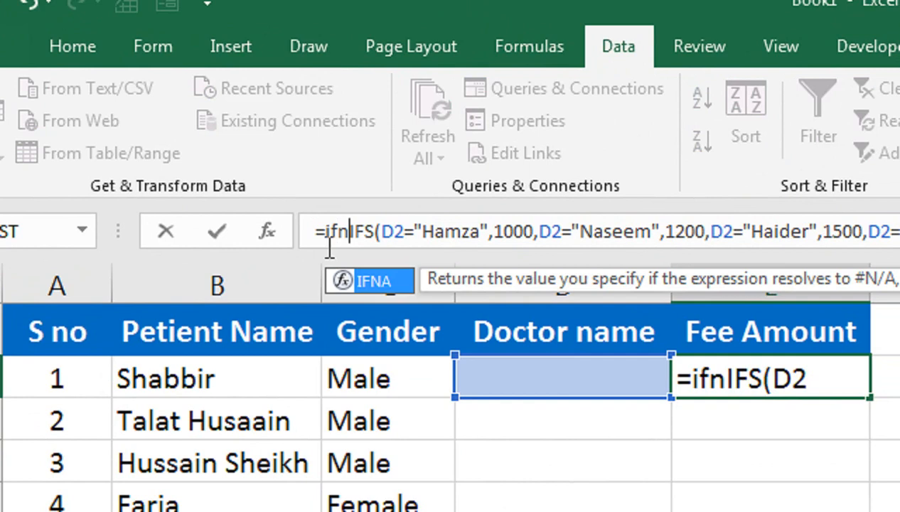
key(Tab)
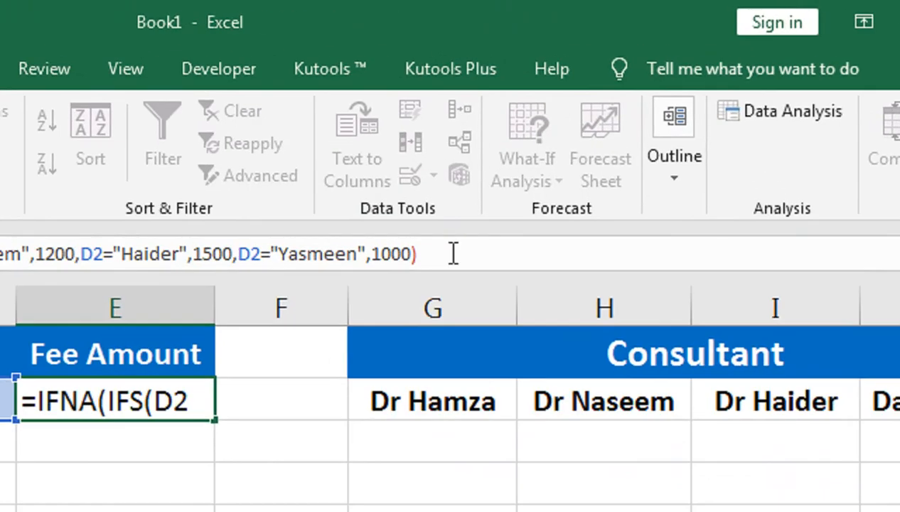
click(581, 127)
text(,)
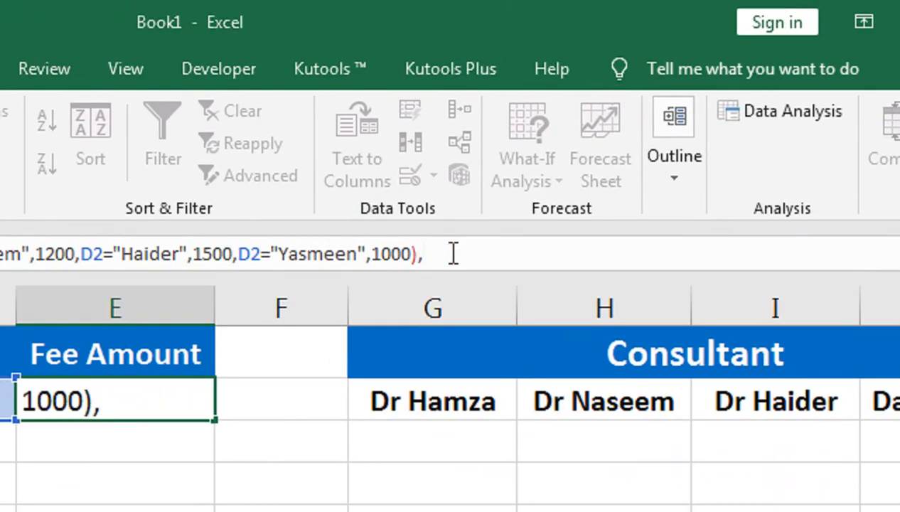
text(""))
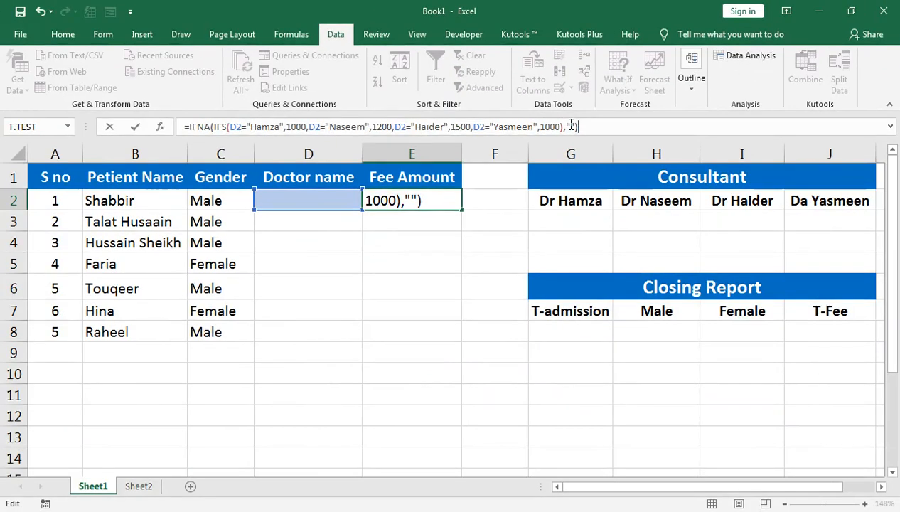
key(Return)
Test the fee formula by entering the fourth consultant's name in D2, and review the formula in E2
key(Up)
key(Left)
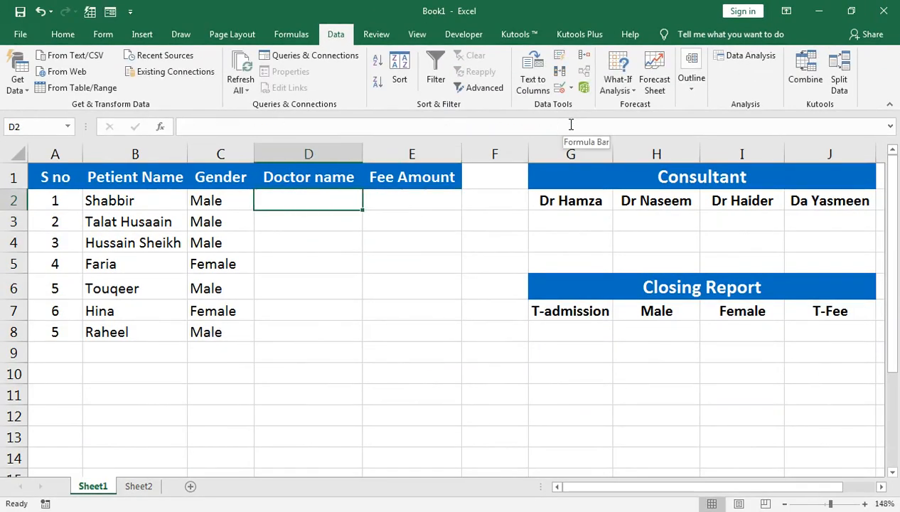
text(Yasmeen)
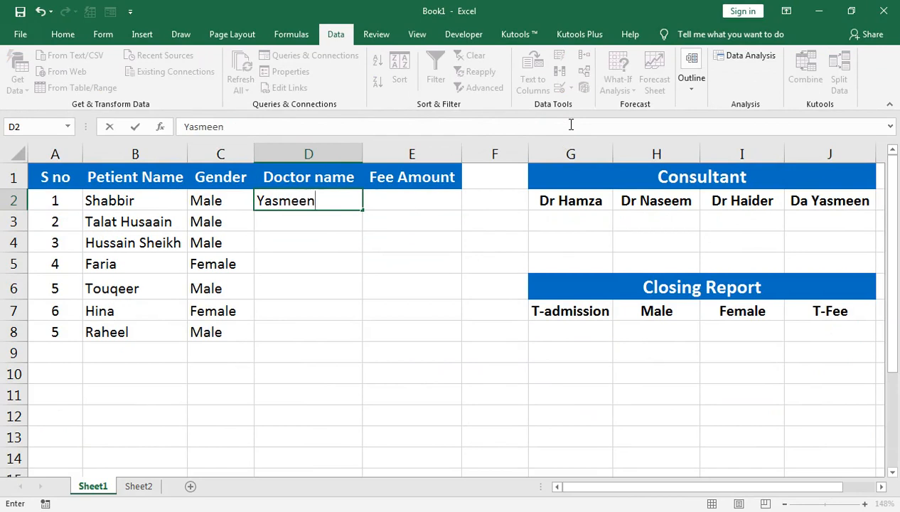
key(Return)
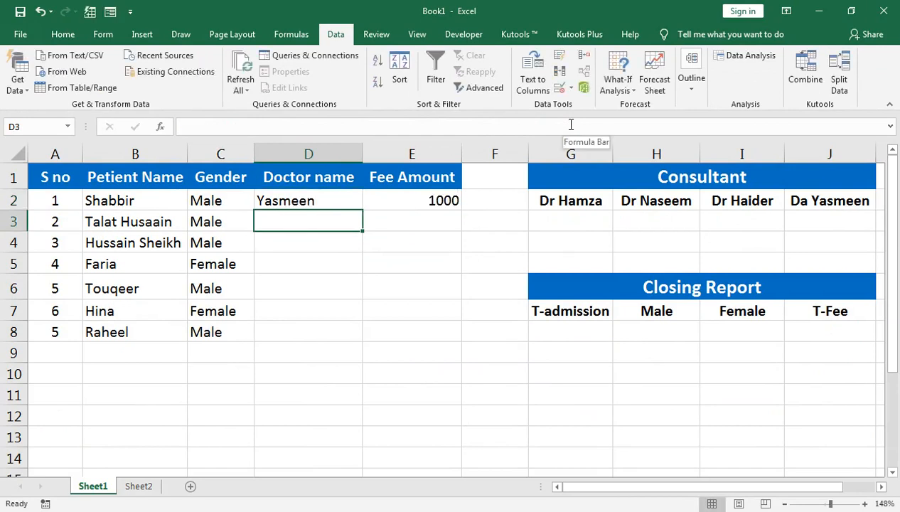
click(437, 206)
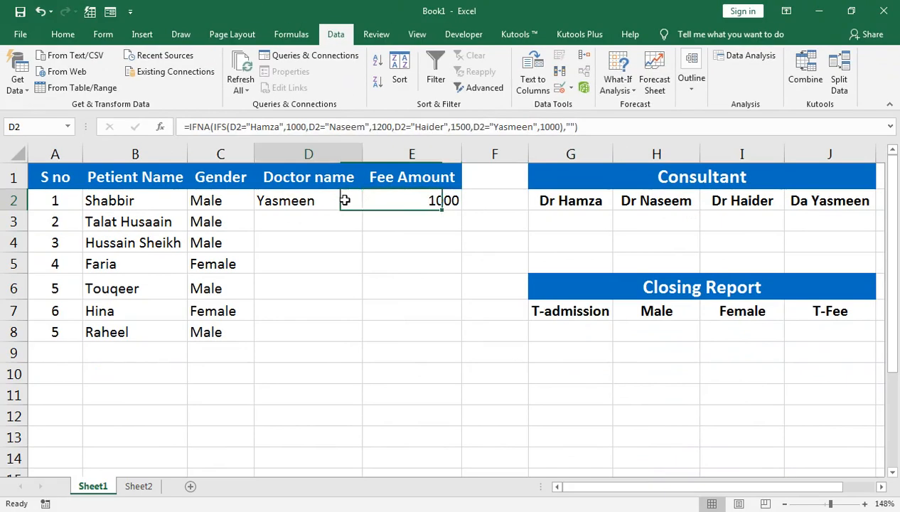
Test the fee formula with the third consultant's name in D2, and clear that cell
click(107, 389)
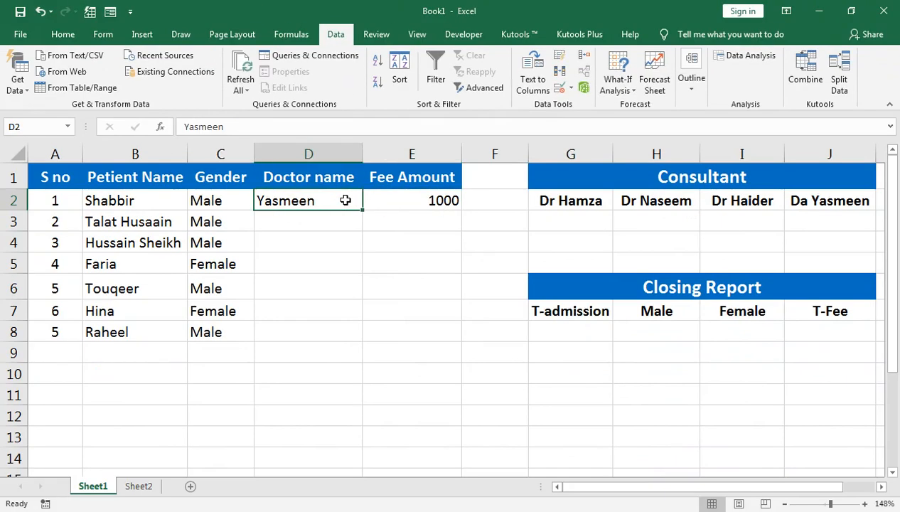
text(haider)
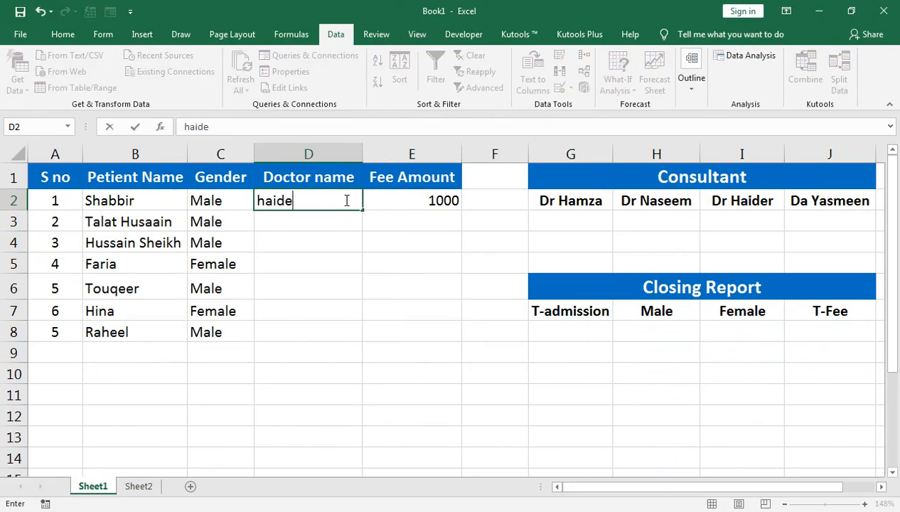
key(Return)
key(Up)
key(Right)
key(Left)
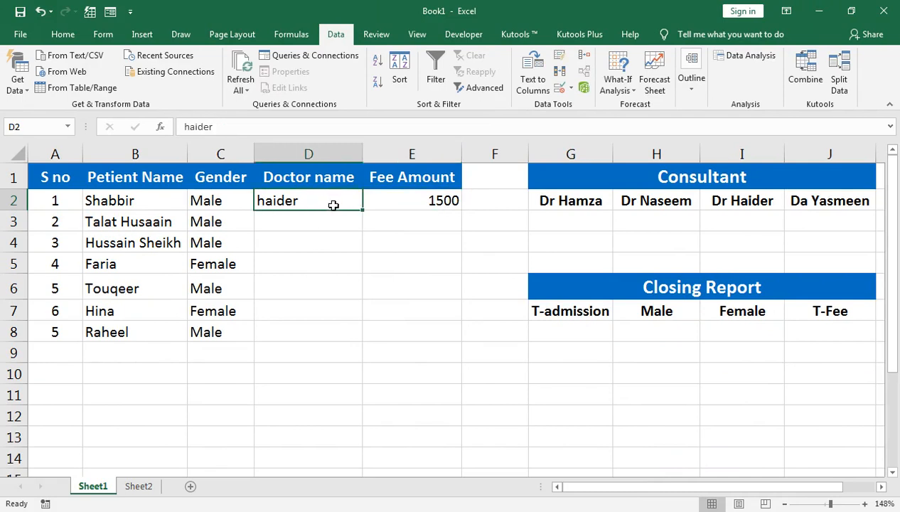
key(Delete)
key(Up)
key(Down)
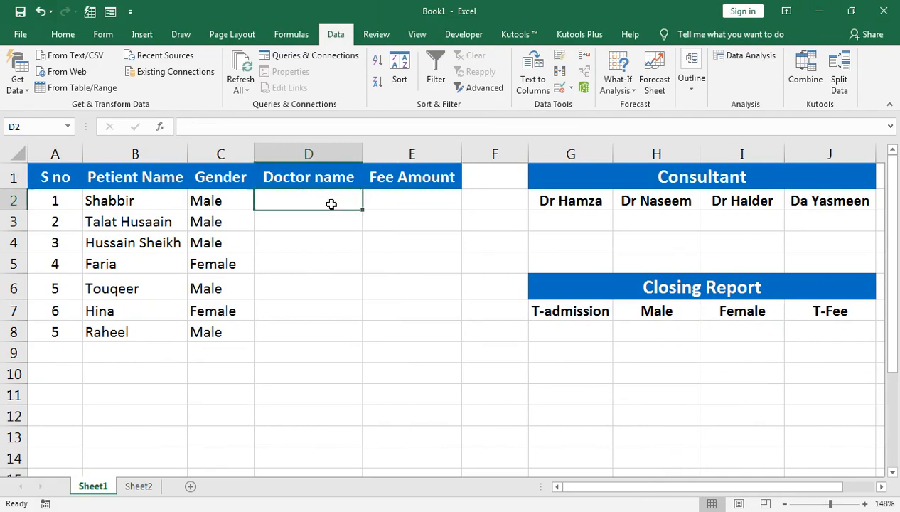
Fill the fee formula from E2 down to E8 and check the copied formula in E8
key(Right)
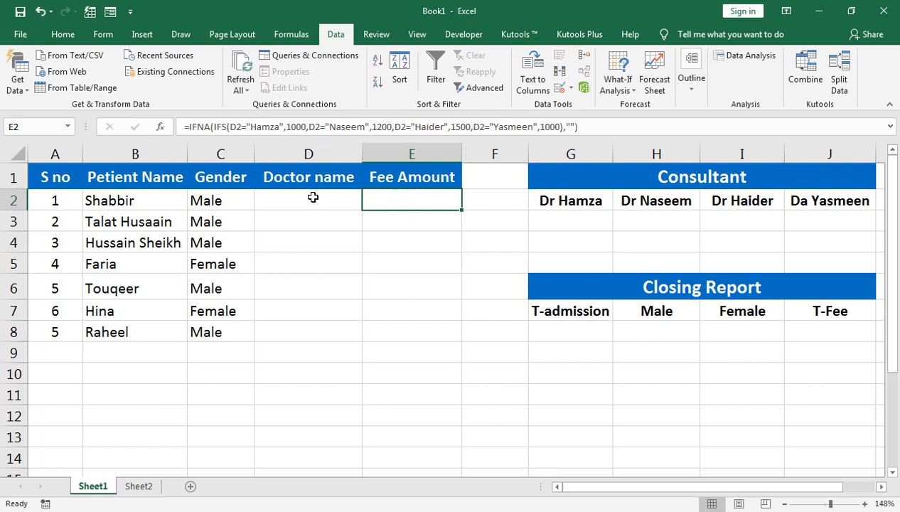
drag(403, 204, 403, 331)
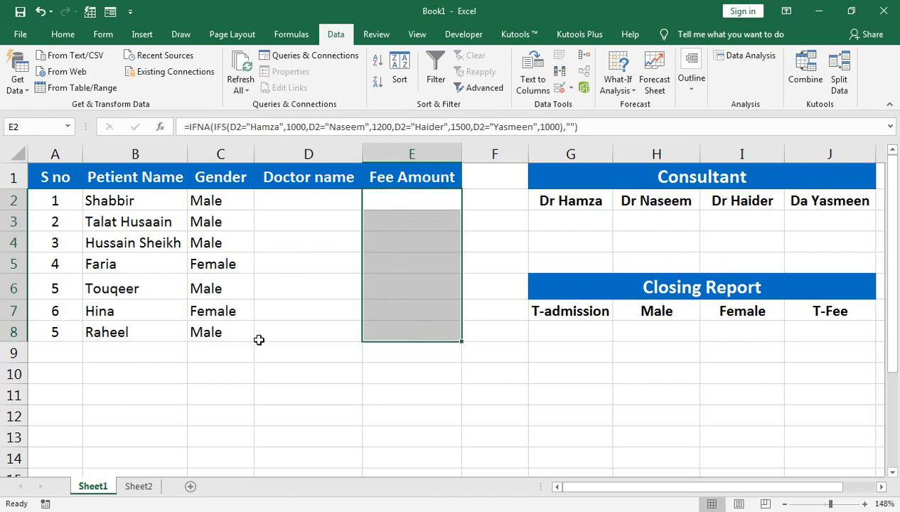
double_click(399, 331)
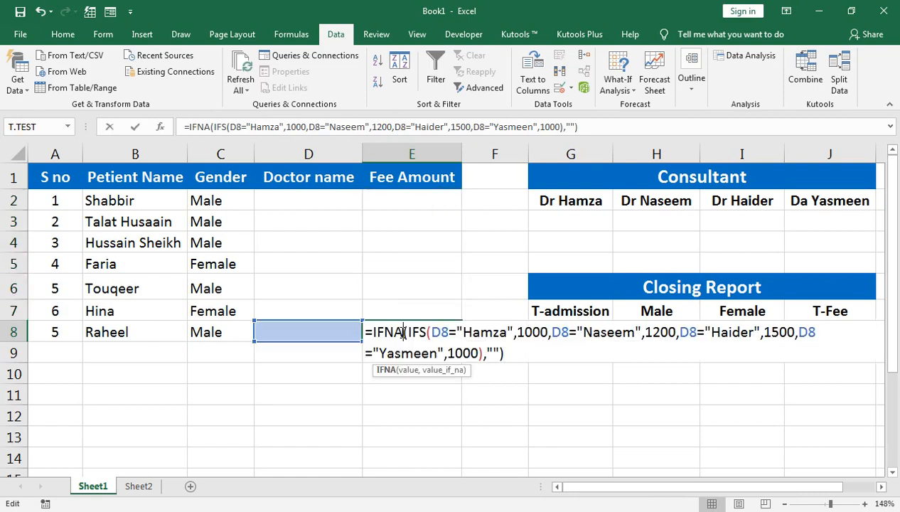
key(Escape)
Test the last row's fee formula by entering the first consultant's name in D8, and clear that entry
key(Left)
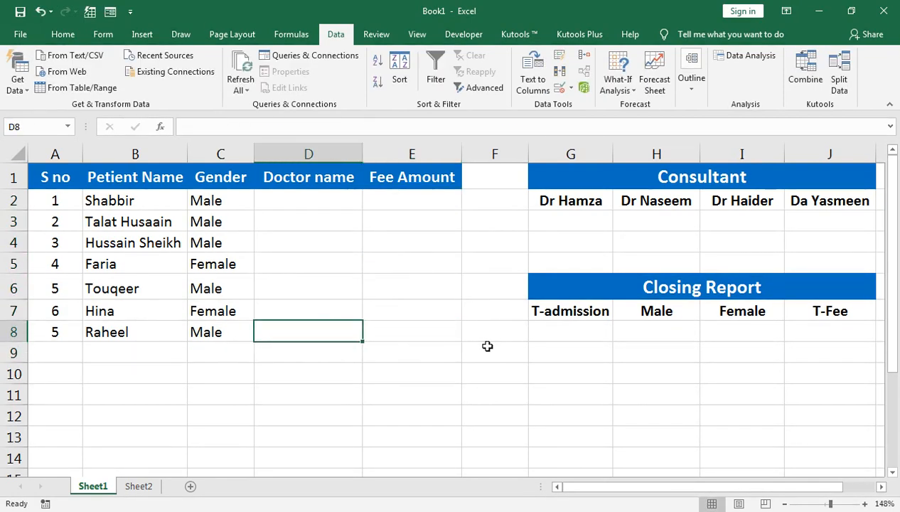
text(hamza)
key(Return)
key(Up)
key(Delete)
Set up data validation on D2:D8 that allows a List with an in-cell dropdown
key(Up)
key(Left)
key(Up)
key(Up)
key(Up)
key(Up)
key(Up)
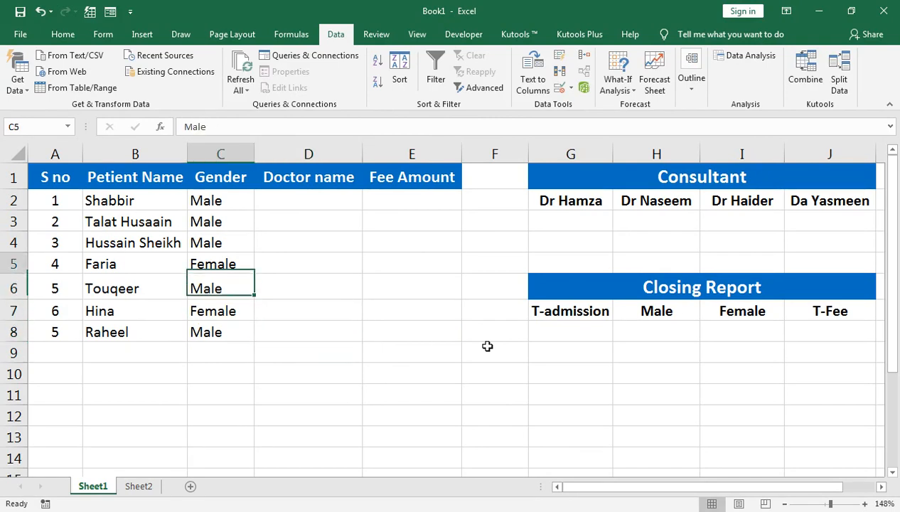
key(Right)
key(Right)
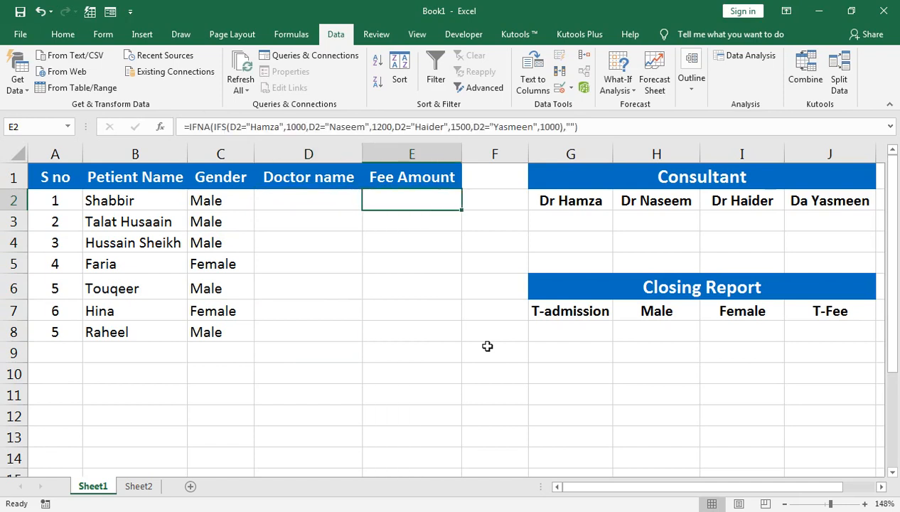
key(Left)
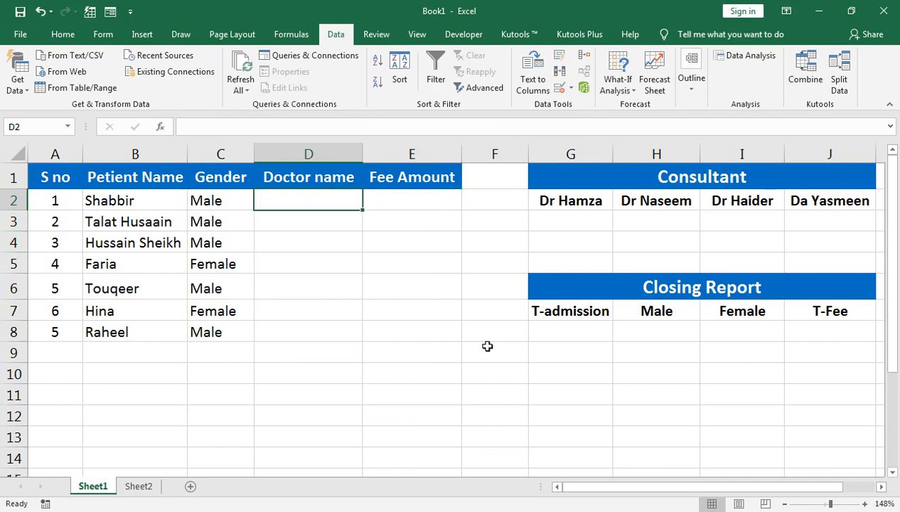
key(shift+Down)
key(shift+Down)
key(shift+Down)
key(shift+Down)
key(shift+Down)
key(shift+Down)
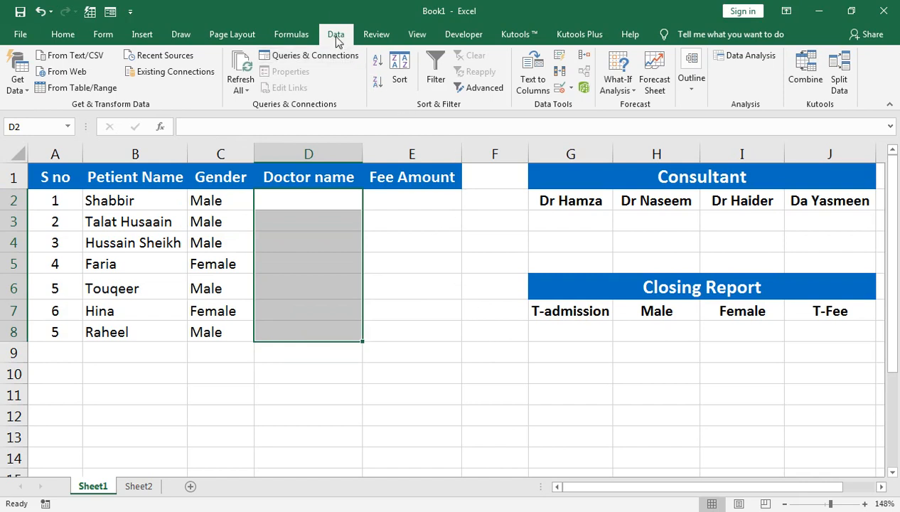
click(569, 87)
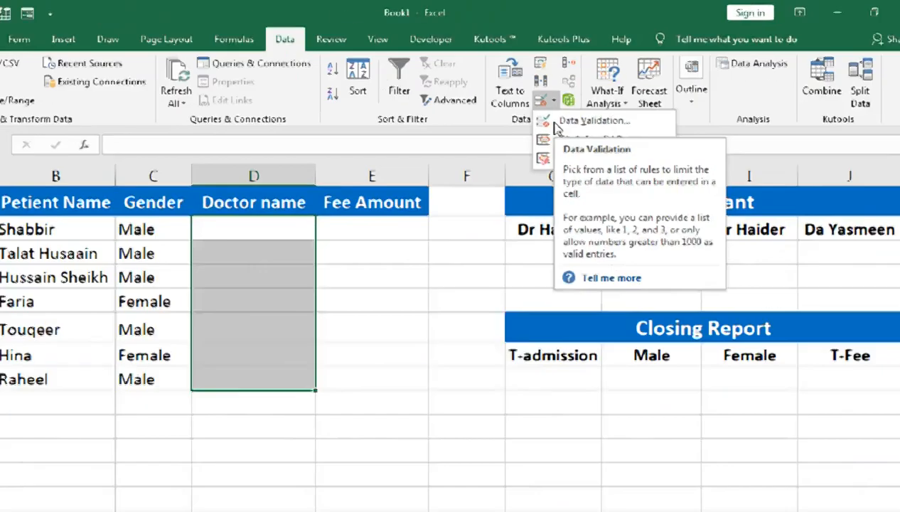
click(572, 106)
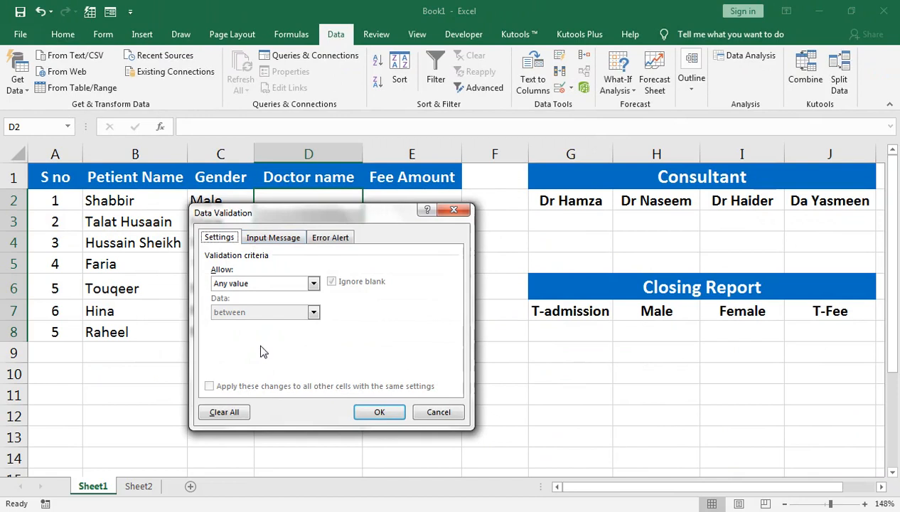
click(268, 287)
click(248, 325)
click(254, 338)
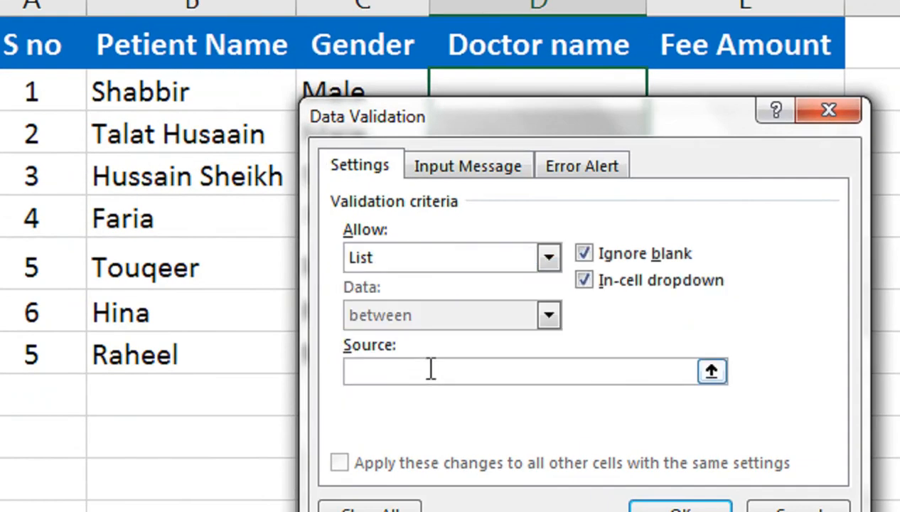
Enter the four consultants' names, separated by commas, as the validation list source and apply it
text(Hamz)
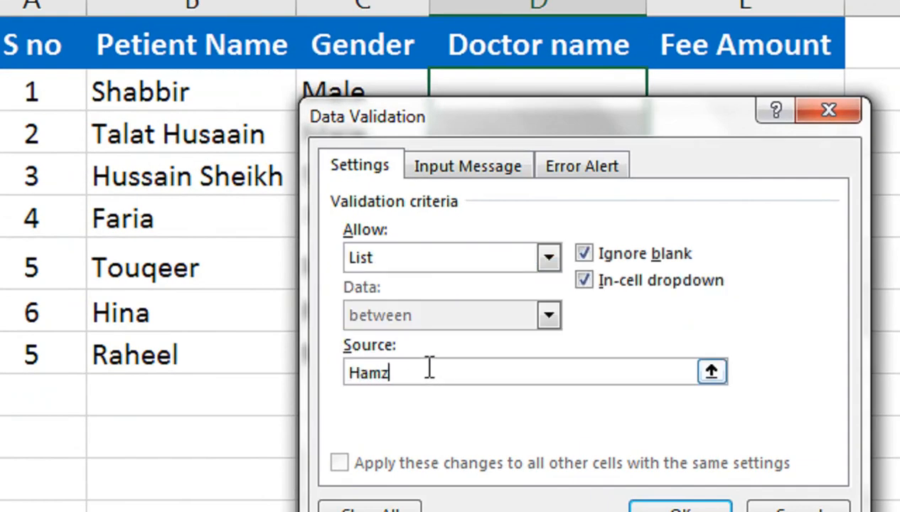
text(a,Naseem,H)
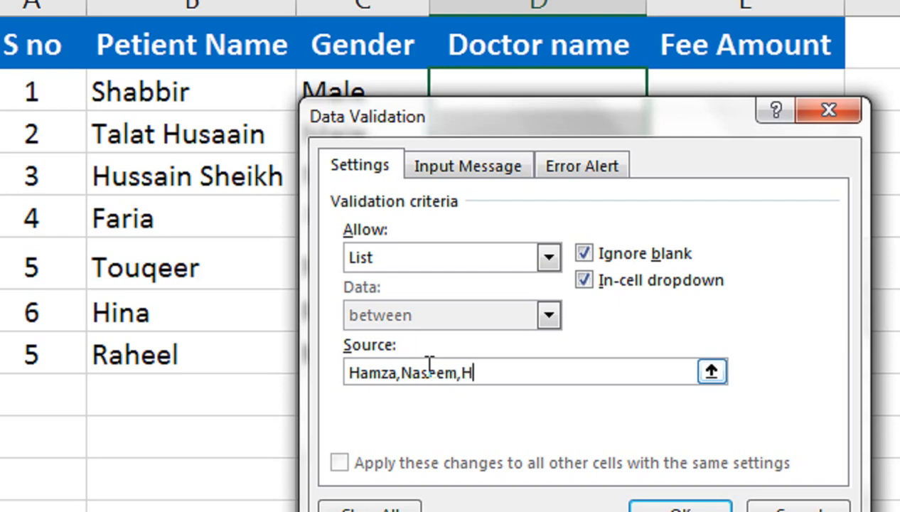
text(aider,Yasmeen)
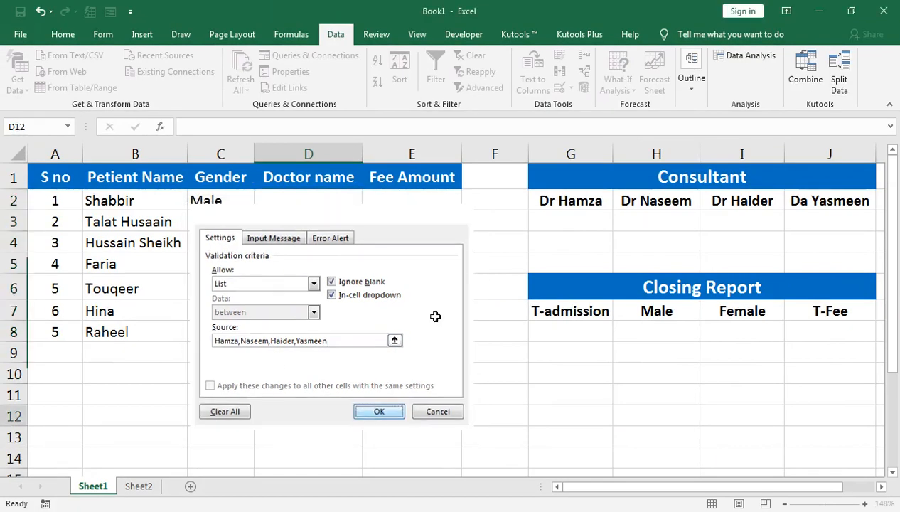
key(Return)
Choose the second consultant for D4 and the first consultant for D2 from the dropdown lists
click(340, 242)
click(367, 244)
click(343, 273)
click(356, 206)
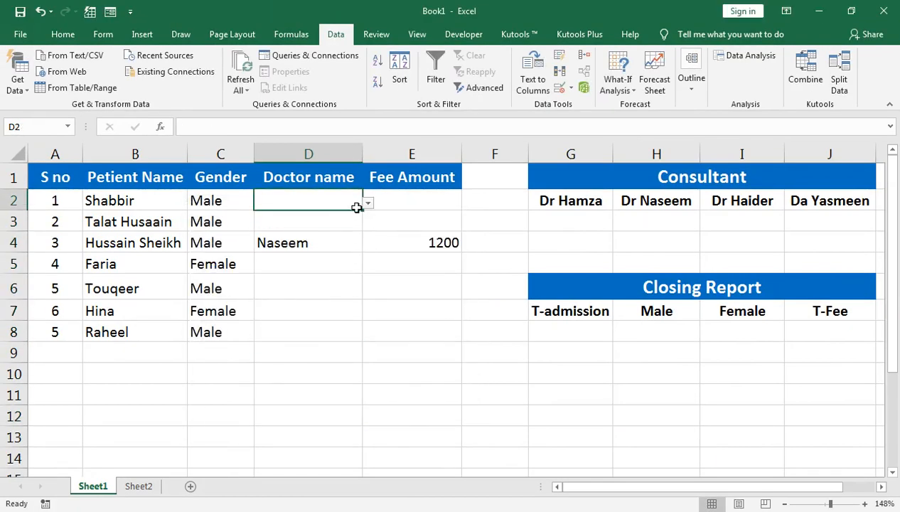
click(367, 203)
click(345, 219)
Choose the fourth consultant for D3 and the first consultant for D5 from the dropdown lists
click(340, 219)
click(367, 224)
click(344, 252)
click(368, 225)
click(336, 279)
click(331, 266)
click(367, 266)
click(348, 282)
Assign the third consultant to the patients in rows 6 and 7 using the dropdown lists in D6 and D7
click(325, 293)
click(368, 292)
click(341, 333)
click(336, 312)
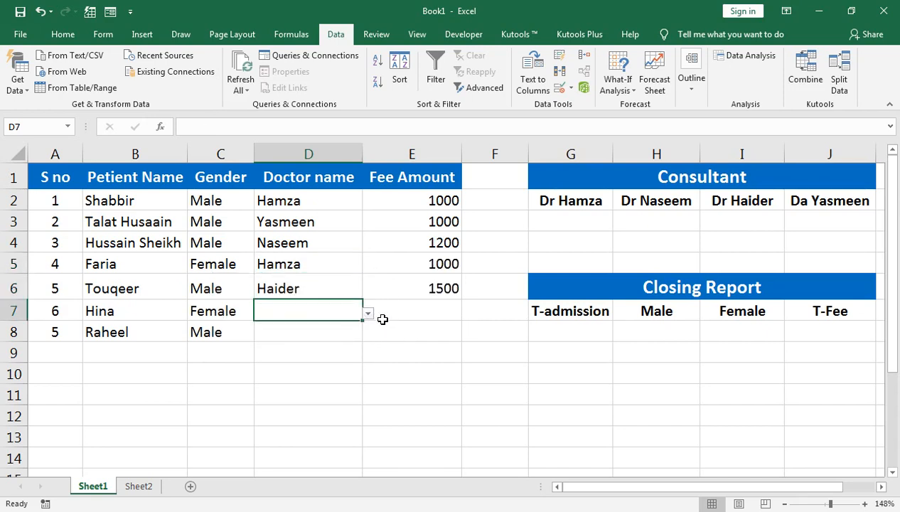
click(374, 314)
click(345, 307)
click(367, 315)
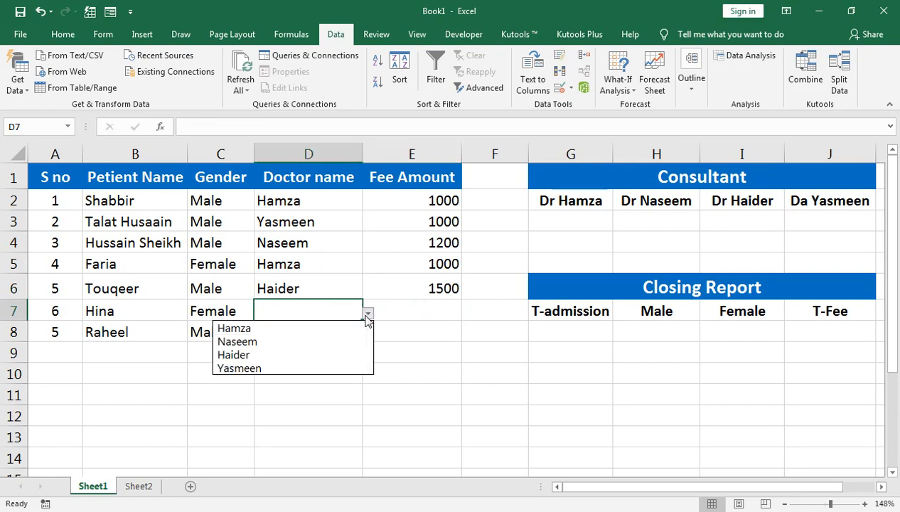
click(343, 354)
Choose the second consultant for the last patient in D8 from the dropdown list
click(345, 329)
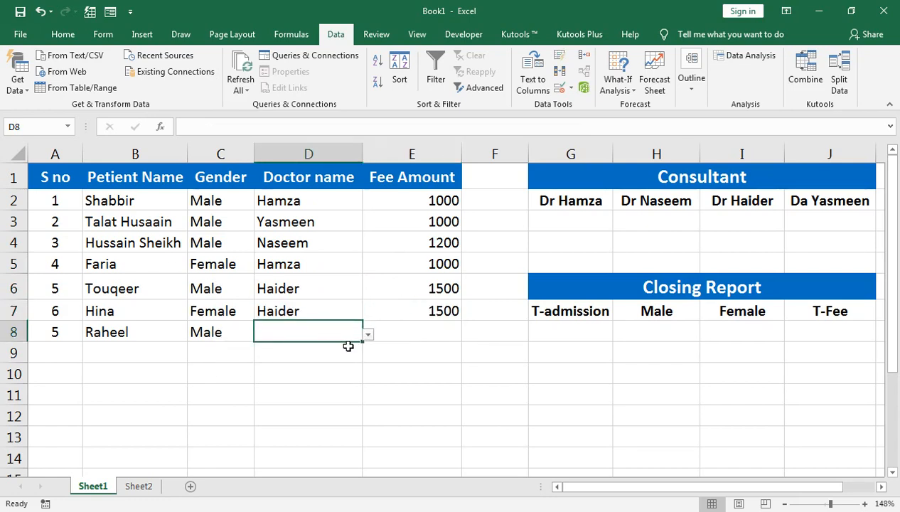
click(367, 334)
click(336, 365)
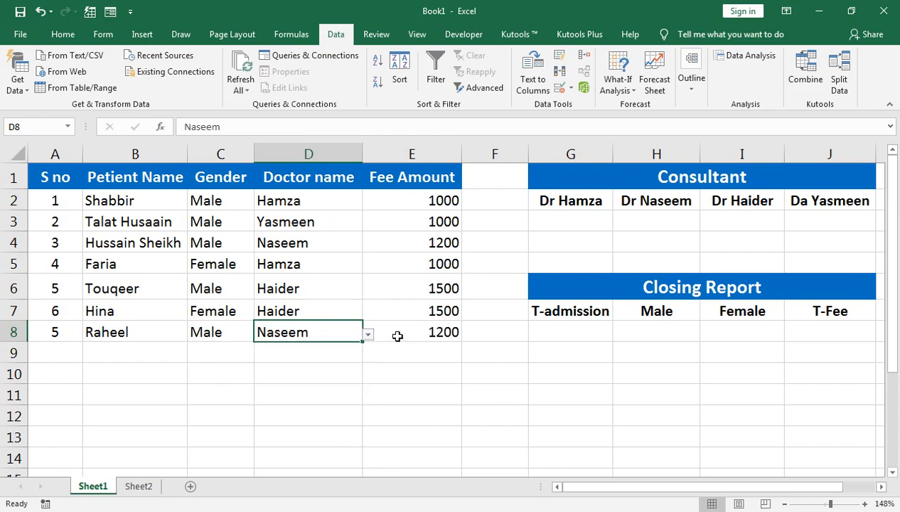
Center the fee amounts in E2:E8 horizontally
click(410, 204)
key(ctrl+shift+Down)
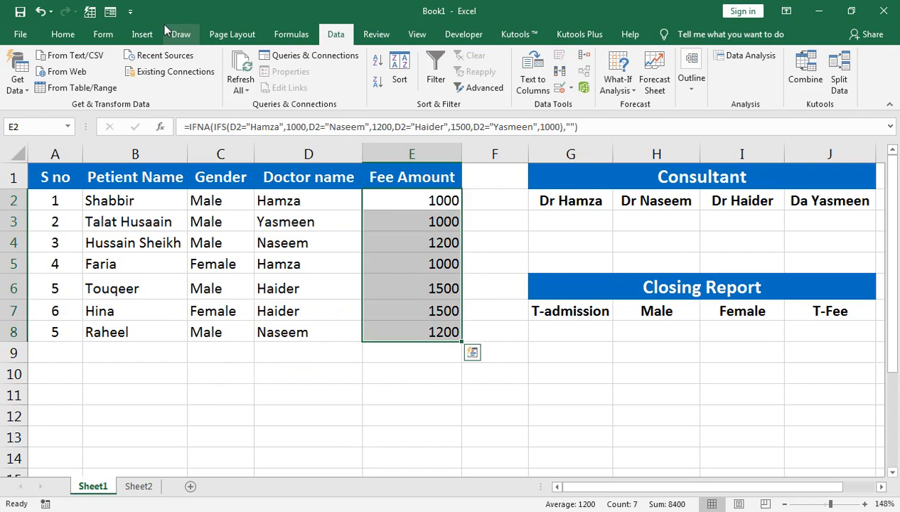
click(64, 34)
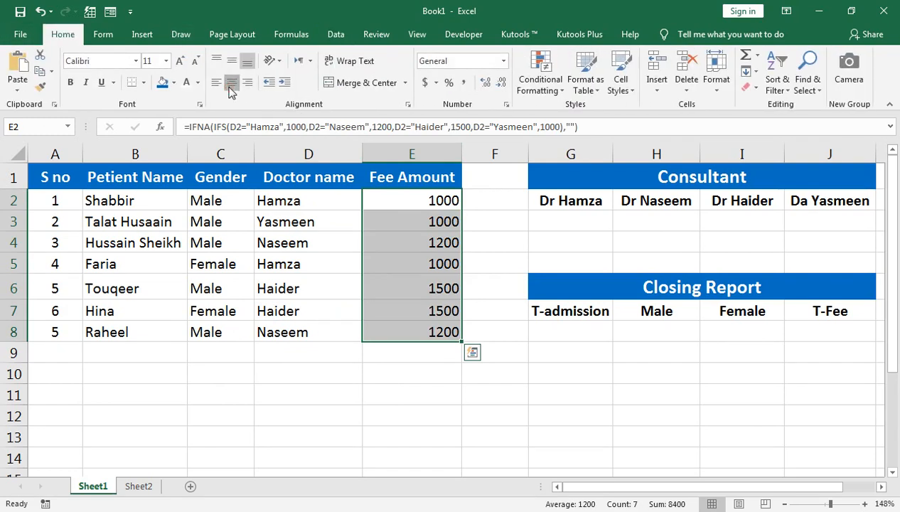
click(231, 84)
Start a SUMIF formula in G3 with the doctor names in D2:D8 as the criteria range
click(544, 220)
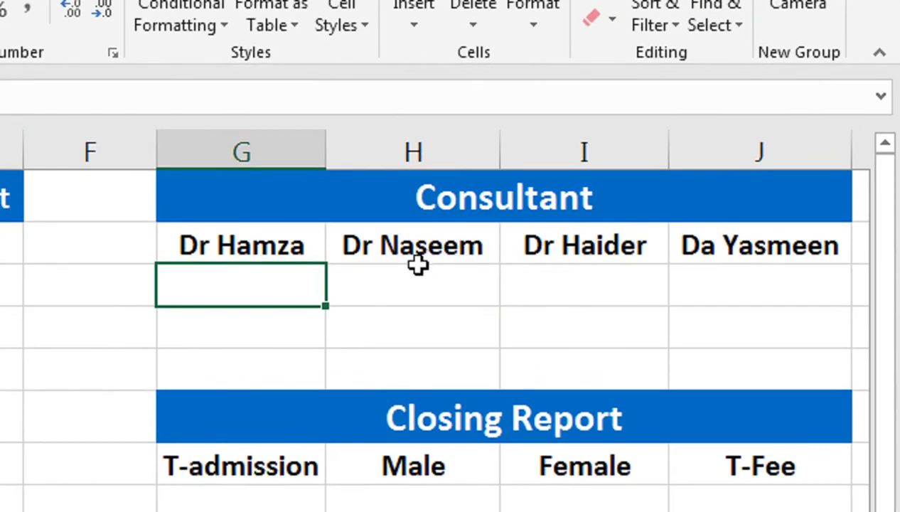
text(=sumif)
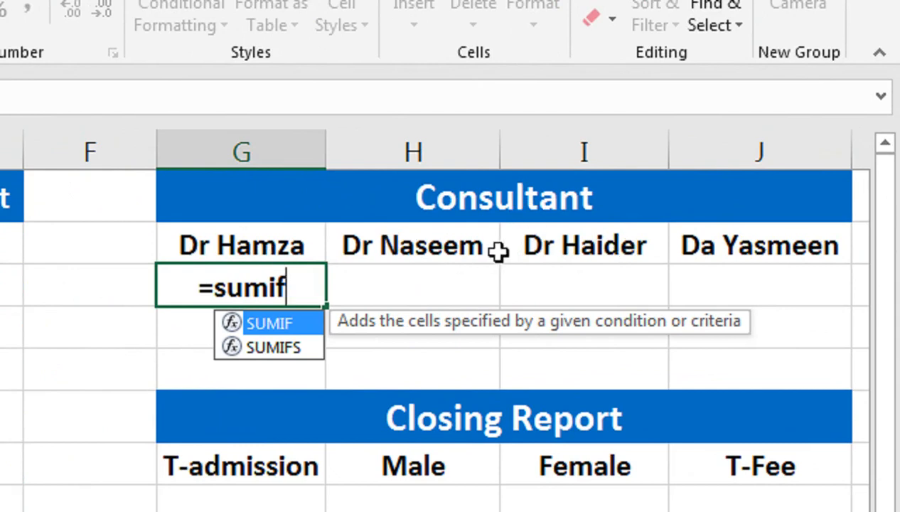
text(()
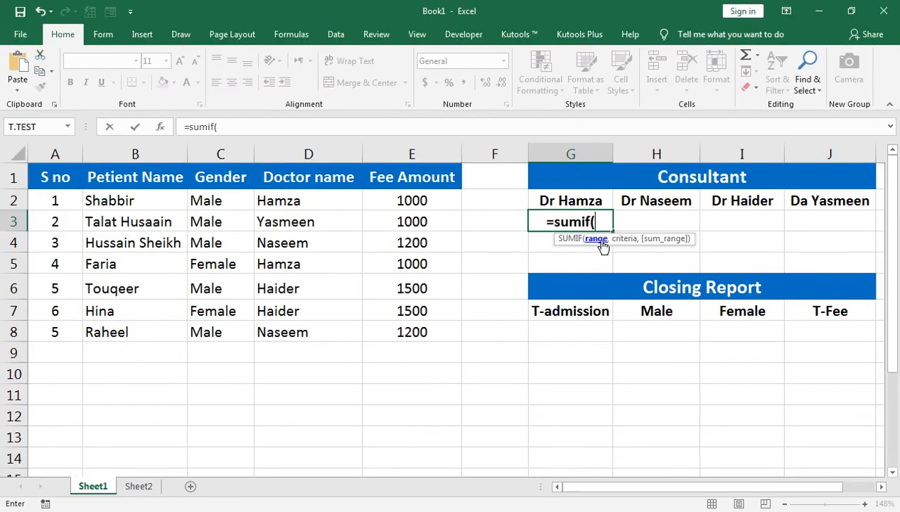
click(277, 215)
drag(273, 193, 349, 334)
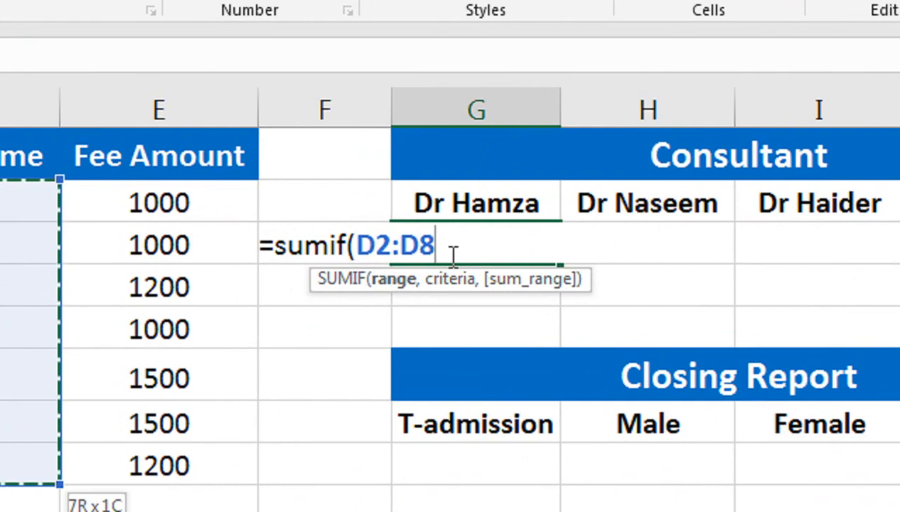
Complete the G3 formula with the first consultant's name as the criterion and E2:E8 as the sum range, and review its arguments
text(,"H)
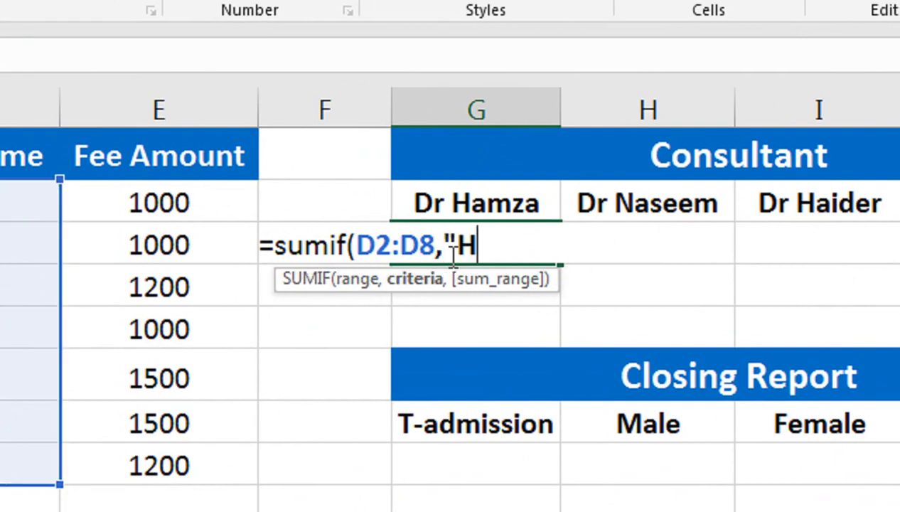
text(amza")
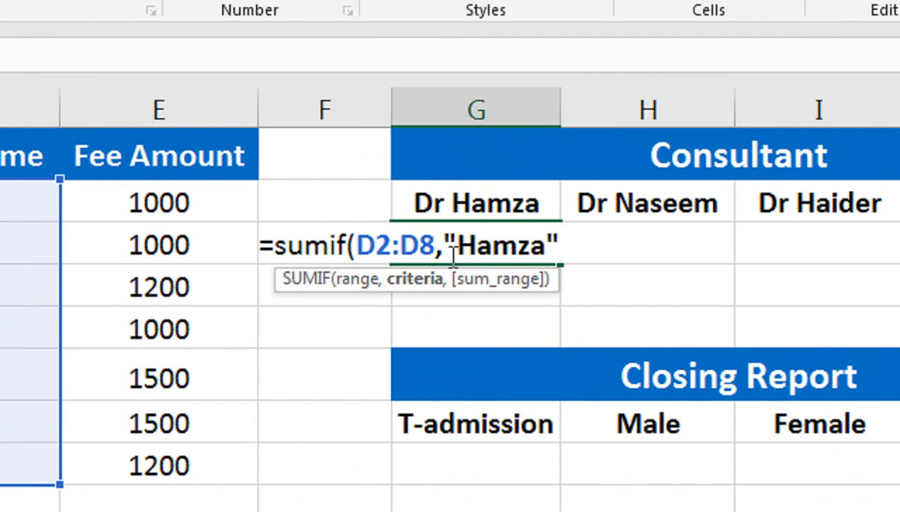
text(,)
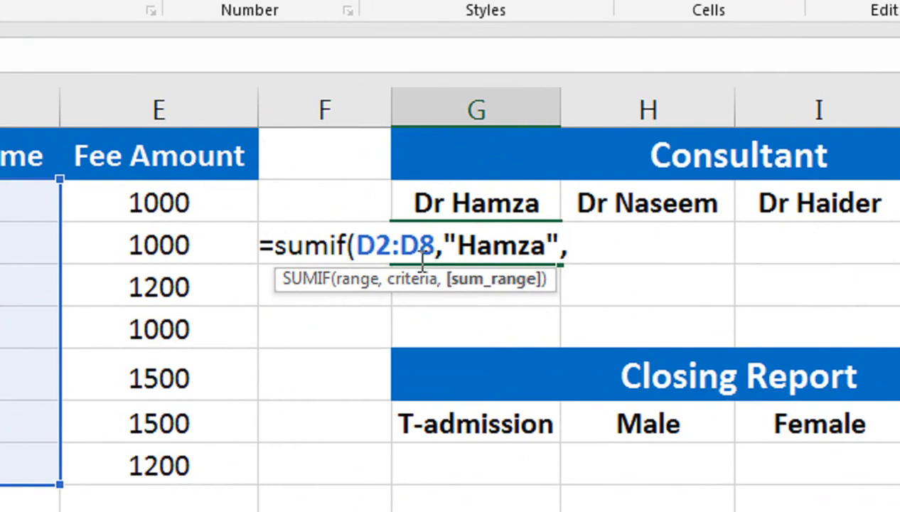
click(196, 203)
key(ctrl+shift+Down)
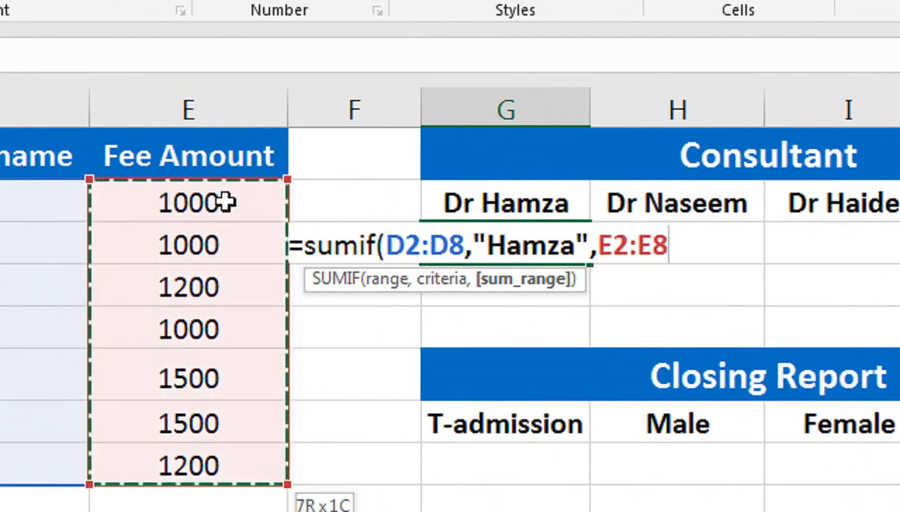
text())
key(Return)
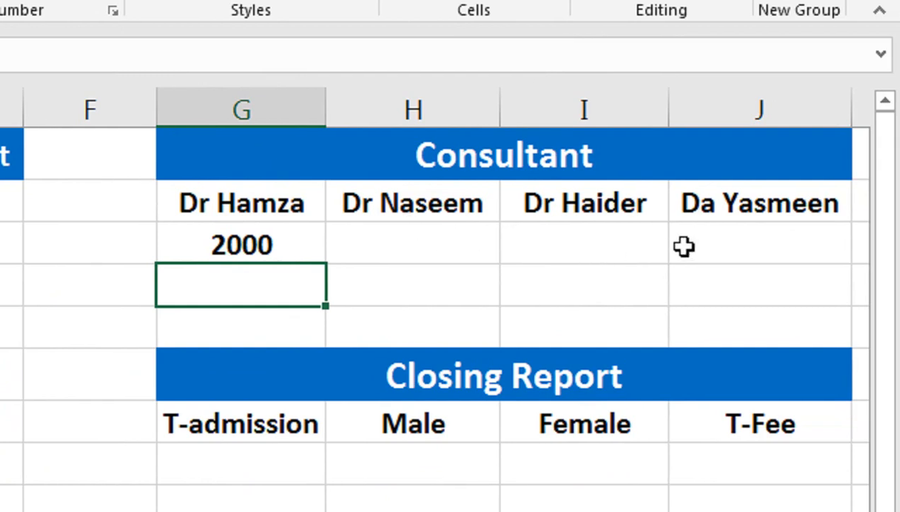
click(311, 243)
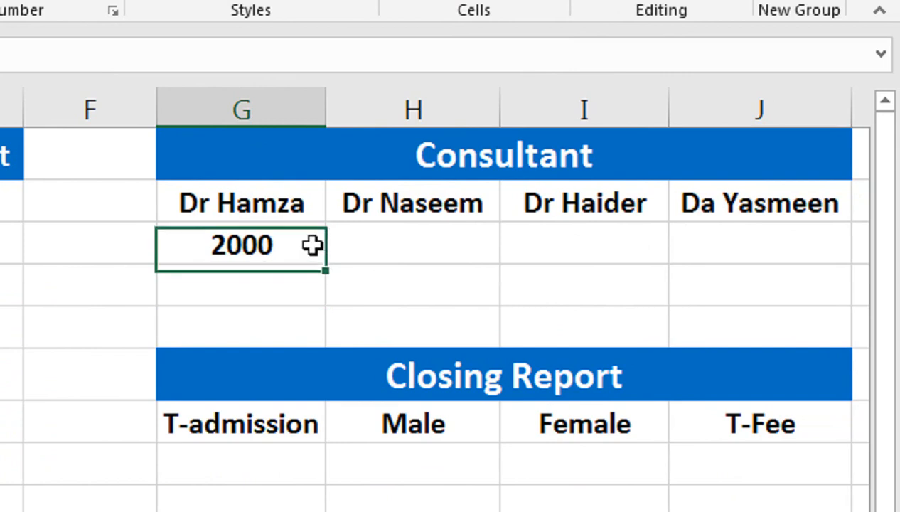
double_click(241, 240)
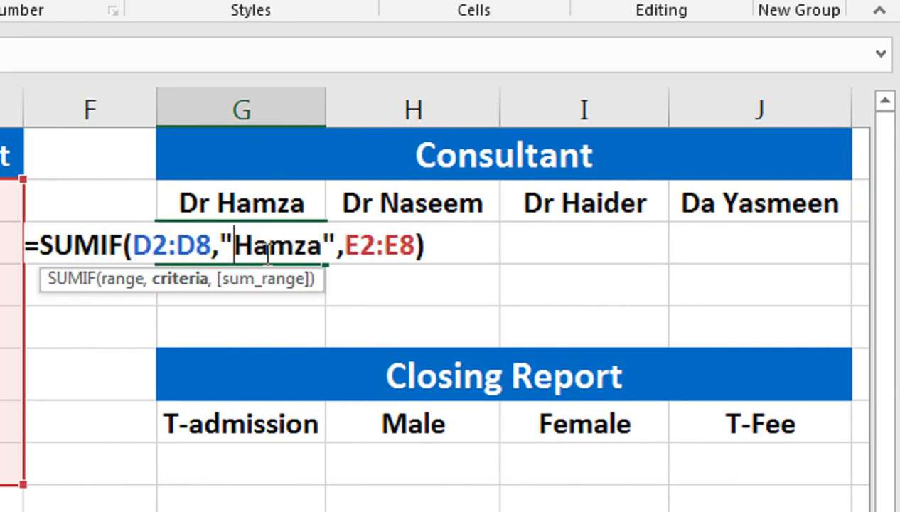
key(Return)
Start a SUMIF formula in H3 with the doctor names in D2:D8 as the criteria range
key(Up)
key(Right)
text(=s)
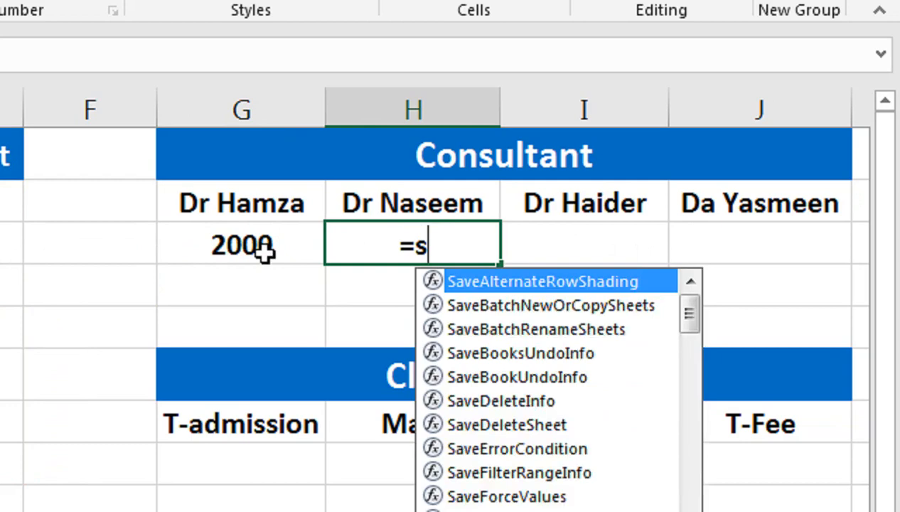
text(umif)
key(Tab)
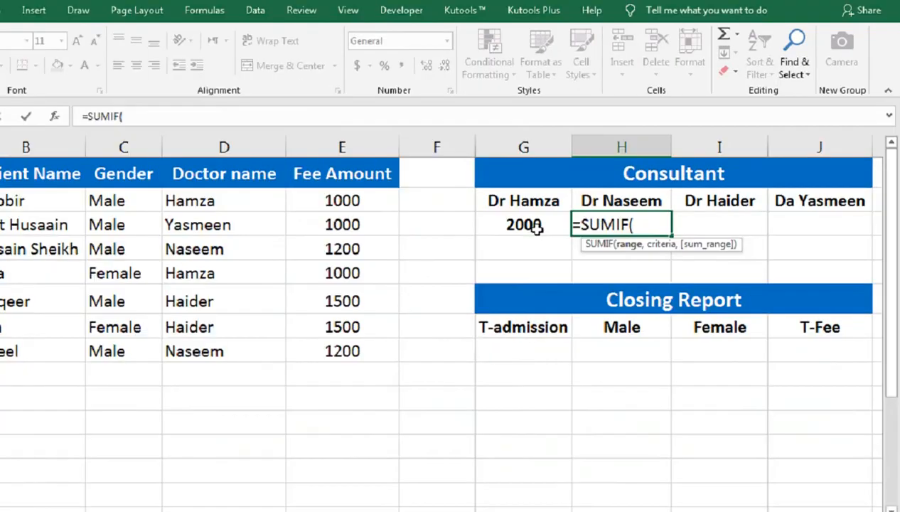
key(Left)
key(Left)
key(Left)
key(Left)
key(Up)
key(shift+Down)
key(shift+Down)
key(shift+Down)
key(shift+Down)
key(shift+Down)
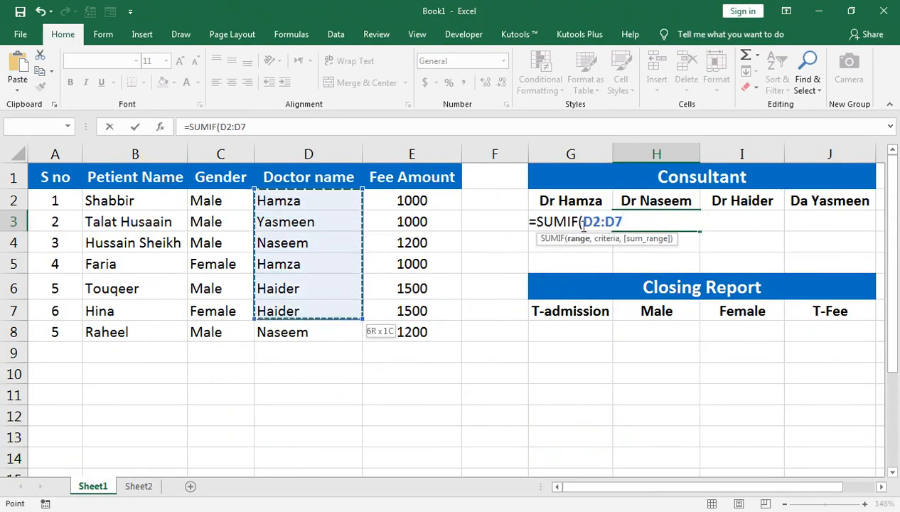
key(shift+Down)
Complete the H3 formula with the second consultant's name as the criterion and E2:E8 as the sum range
text(,"Naseem",)
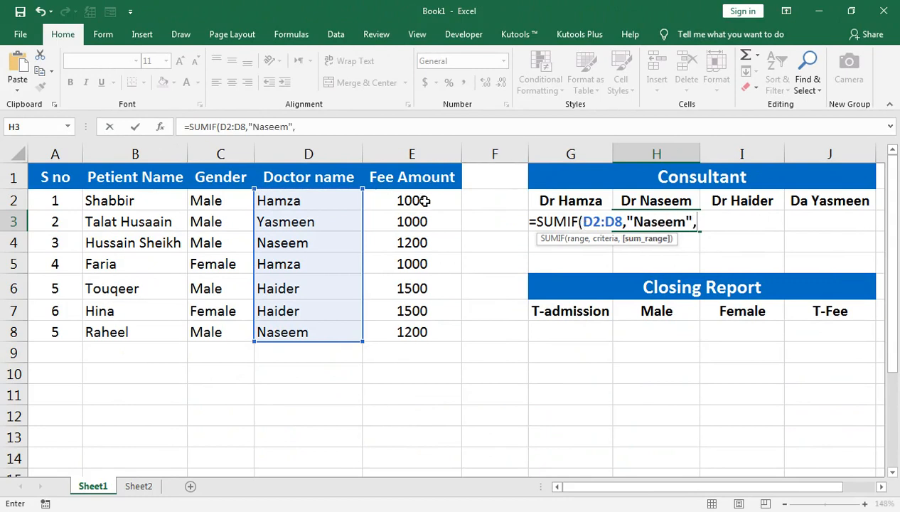
click(419, 200)
key(shift+Down)
key(shift+Down)
key(shift+Down)
key(shift+Down)
key(shift+Down)
key(shift+Down)
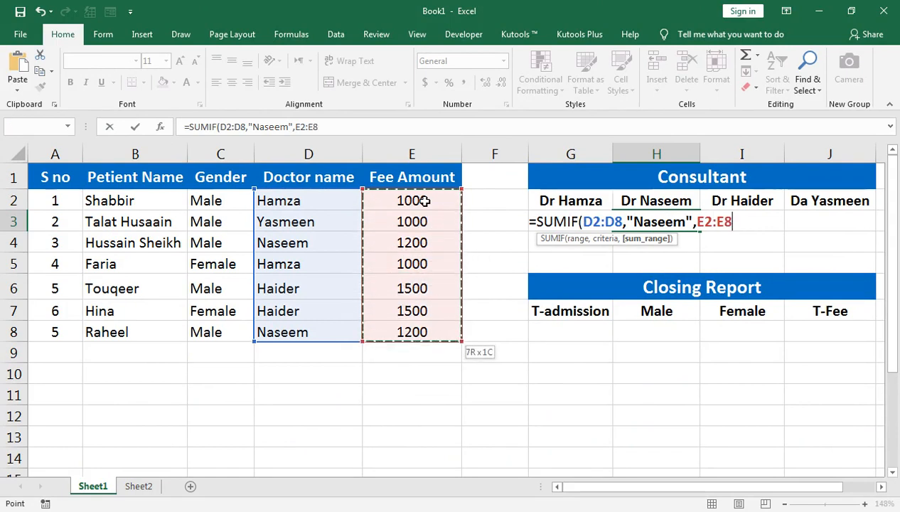
text())
key(Return)
Start a SUMIF formula in I3 with the doctor names in D2:D8 as the criteria range
key(Up)
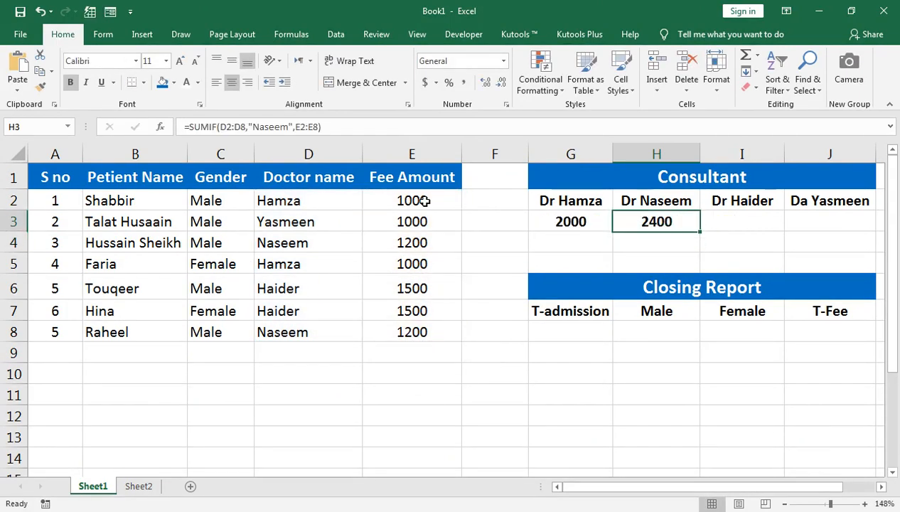
key(Right)
text(=sumif))
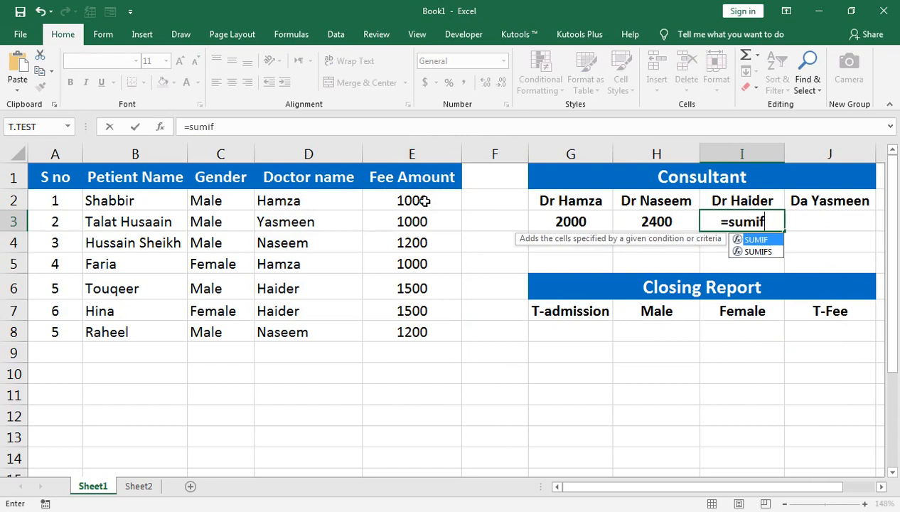
key(BackSpace)
text(()
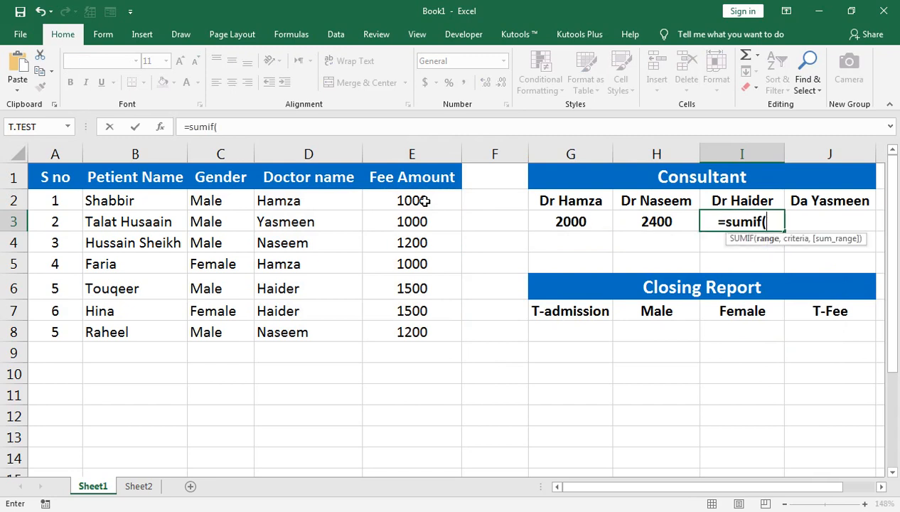
key(Left)
key(Left)
key(Left)
key(Left)
key(Left)
key(Up)
key(ctrl+shift+Down)
text(,)
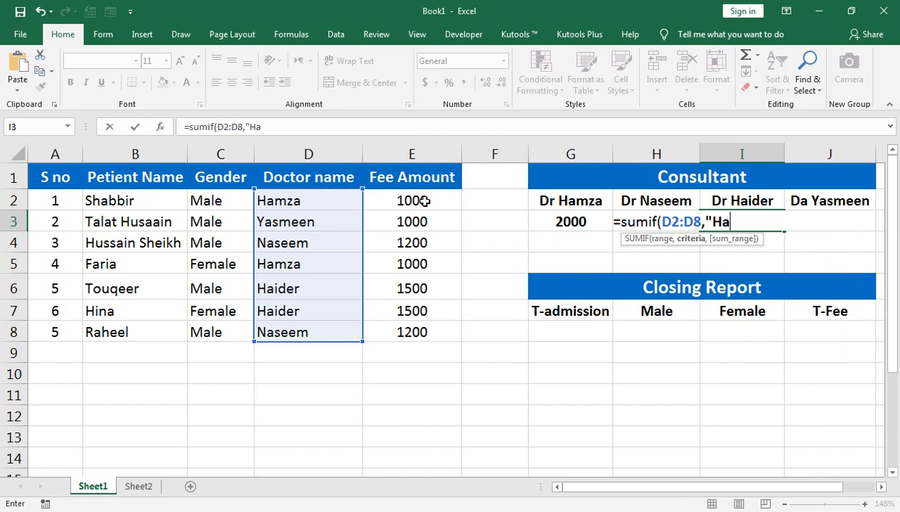
Complete the I3 formula with the third consultant's name as the criterion and E2:E8 as the sum range
text("Haider",)
key(Left)
key(Left)
key(Left)
key(Up)
key(Left)
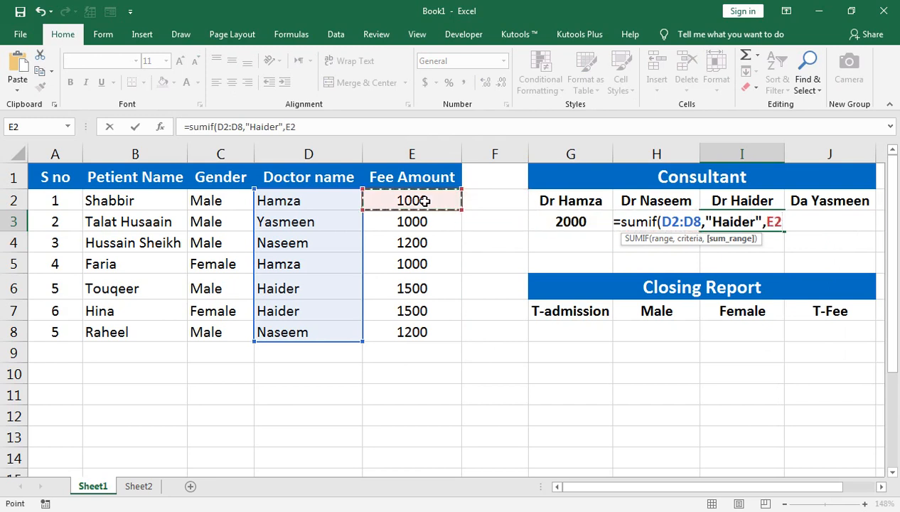
key(ctrl+shift+Down)
text())
key(Return)
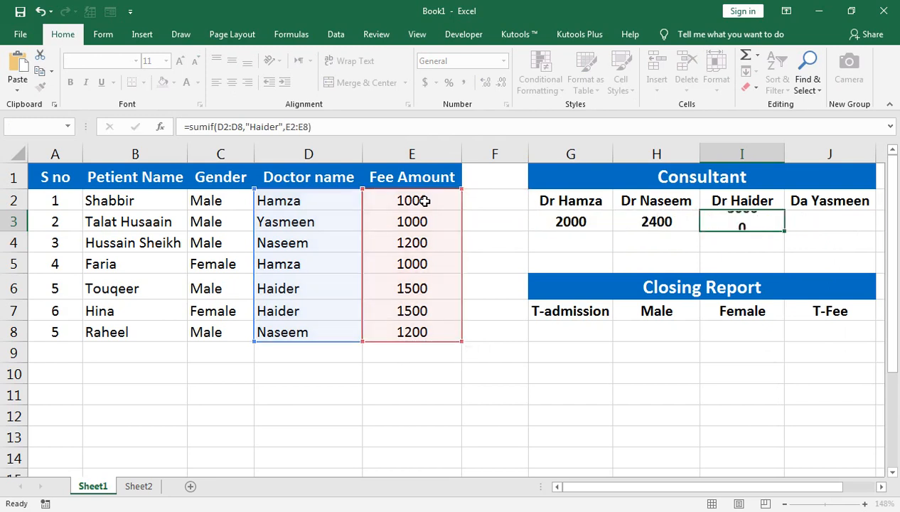
Start a SUMIF formula in J3 with the doctor names in D2:D8 as the criteria range
key(Right)
text(=sumif)
key(Tab)
key(Left)
key(Left)
key(Left)
key(Left)
key(Left)
key(Left)
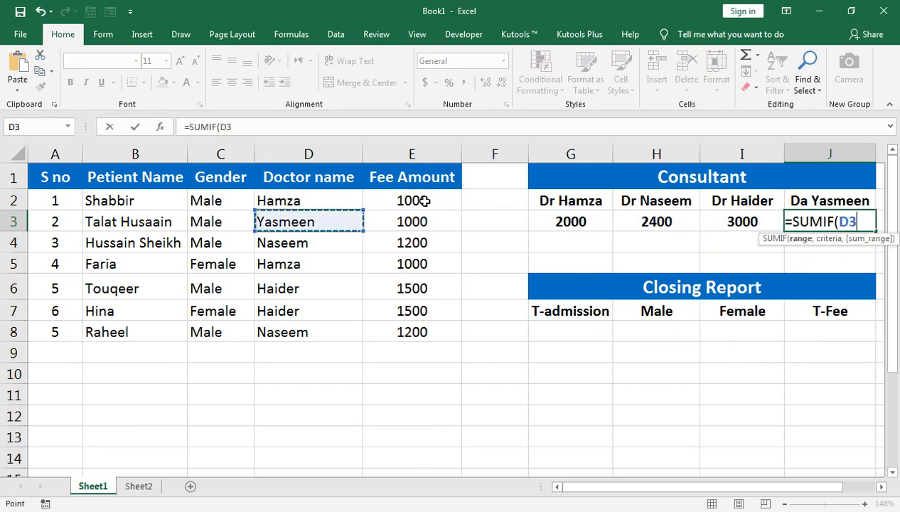
key(Up)
key(ctrl+shift+Down)
Complete the J3 formula with the fourth consultant's name as the criterion and E2:E8 as the sum range
text(,")
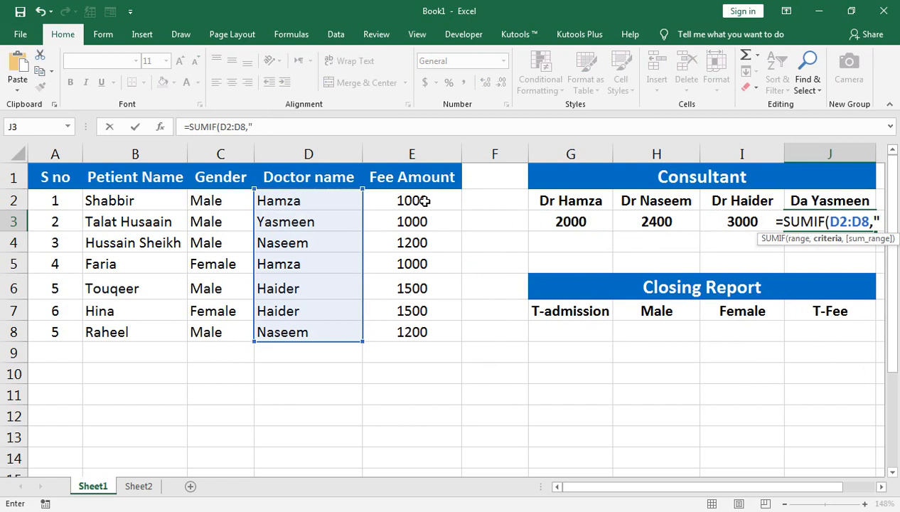
text(Yasee)
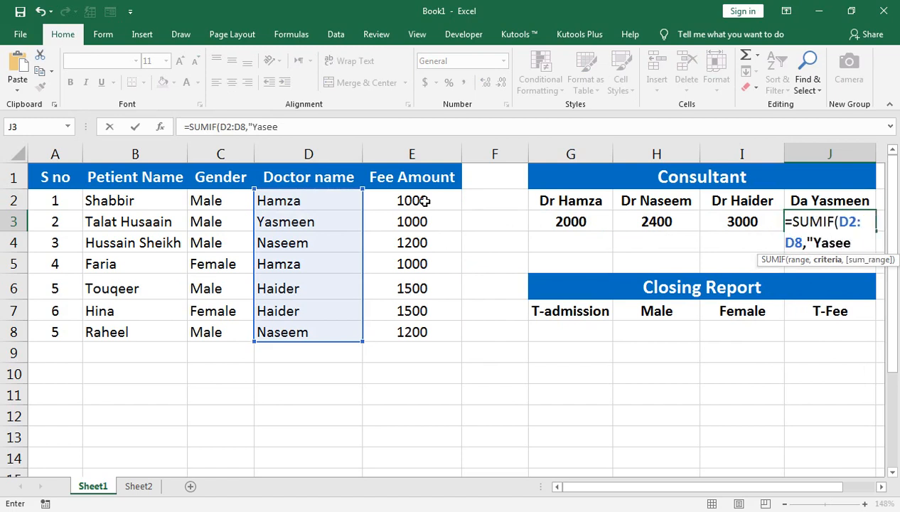
key(BackSpace)
text(",)
key(Left)
key(Left)
key(Left)
key(Left)
key(Left)
key(Up)
key(shift+Down)
key(shift+Down)
key(shift+Down)
key(shift+Down)
key(shift+Down)
key(shift+Down)
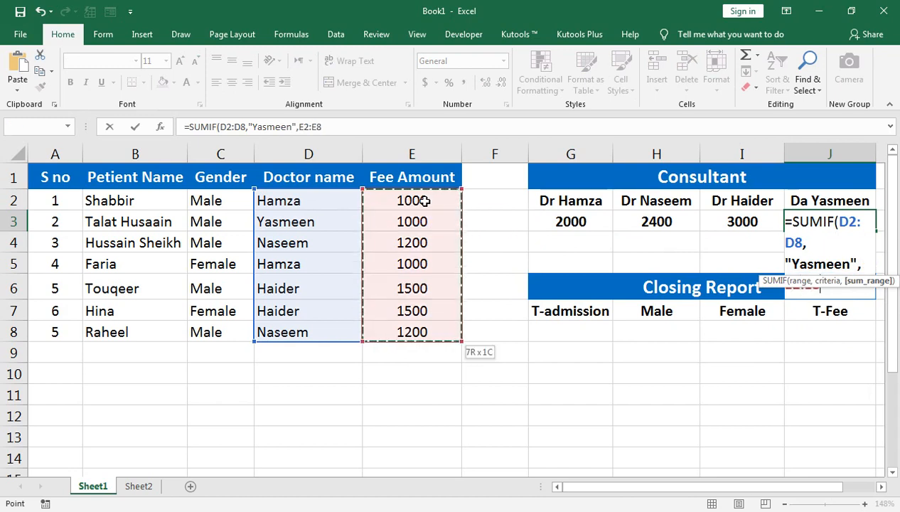
text())
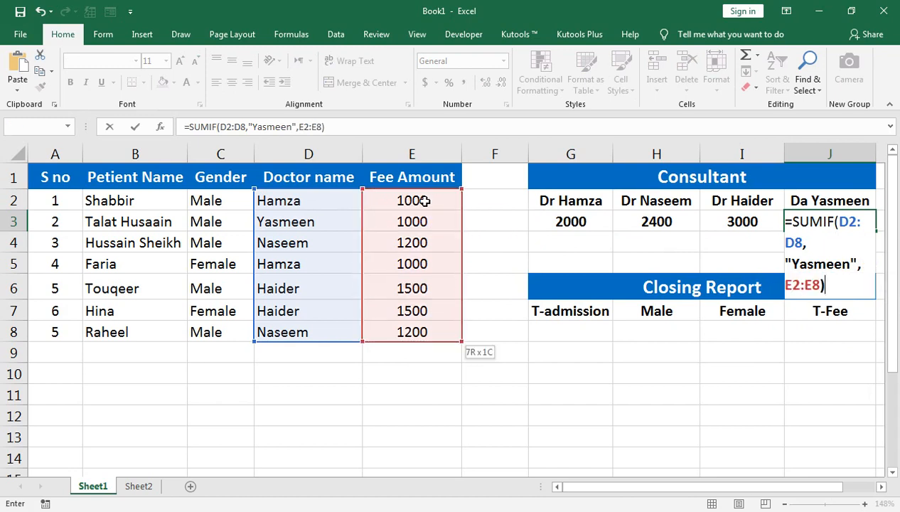
key(Return)
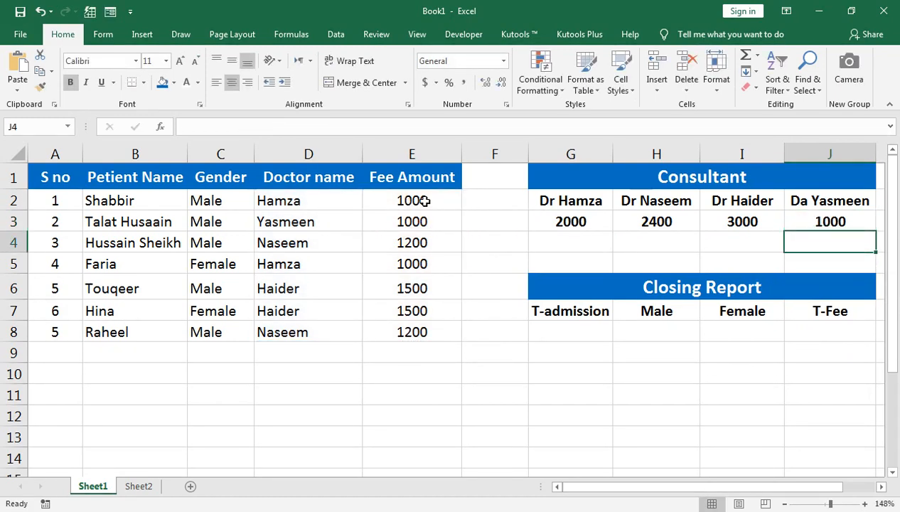
Check the SUMIF formulas across G3:J3 in the Consultant table
key(Up)
key(Left)
key(Left)
key(Left)
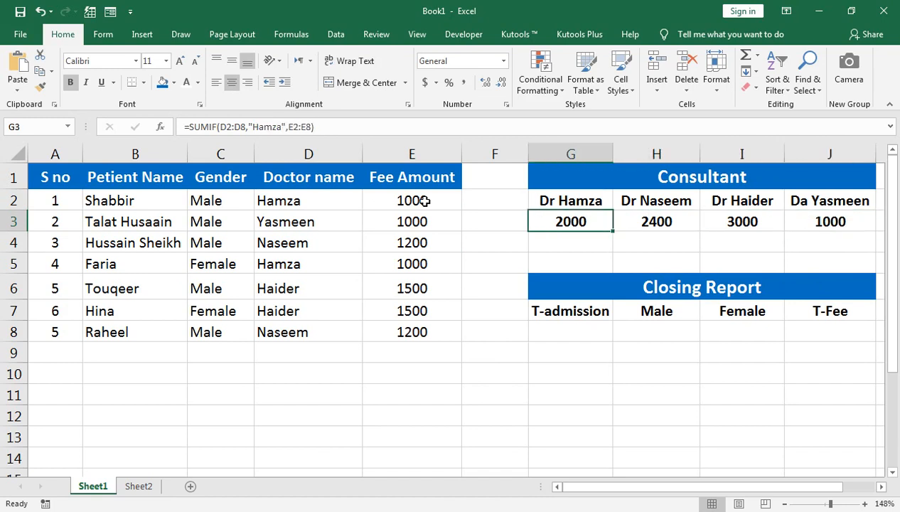
key(Right)
key(Right)
key(Right)
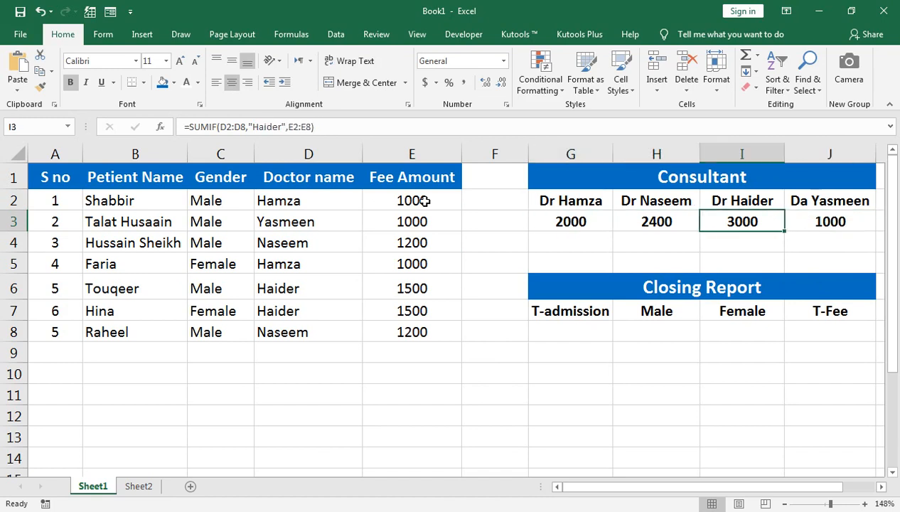
Total the patient fees in E2:E8 with a SUM formula in the T-Fee cell J8
key(Down)
key(Down)
key(Down)
key(Down)
key(Down)
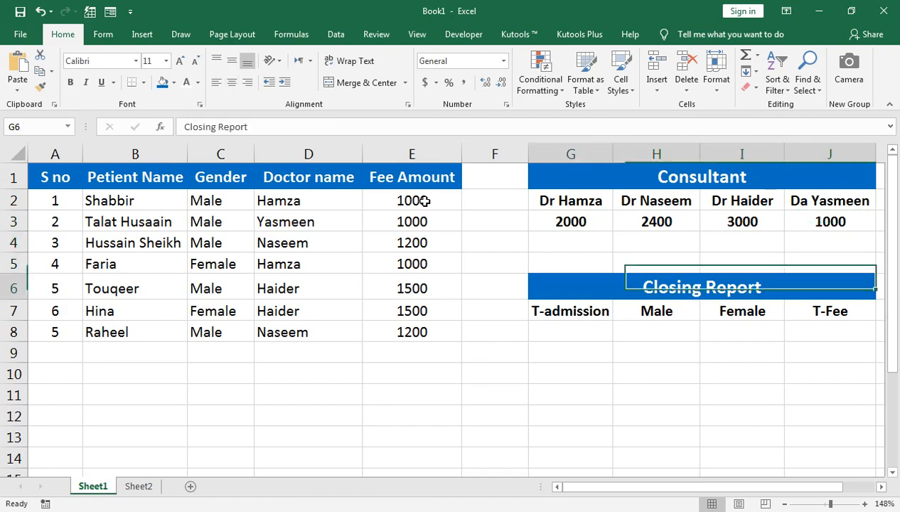
text(=su)
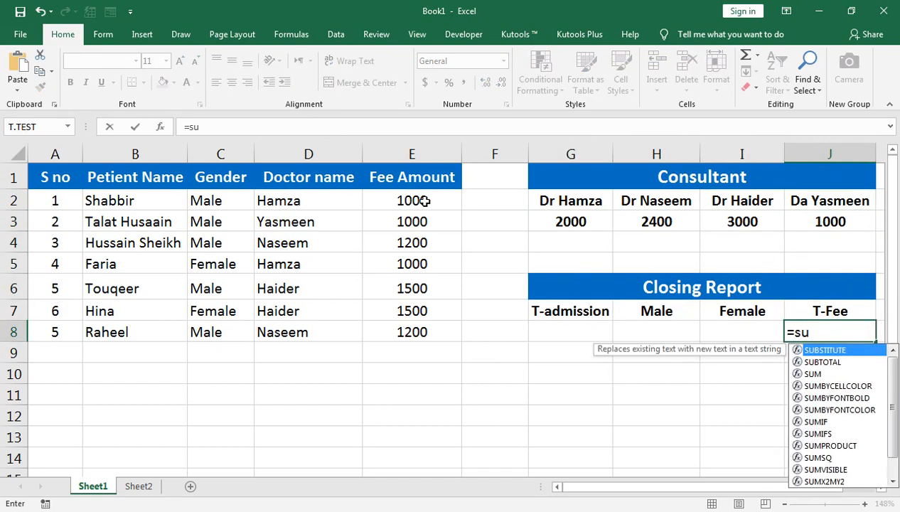
text(m()
key(Left)
key(Left)
key(Left)
key(Left)
key(Left)
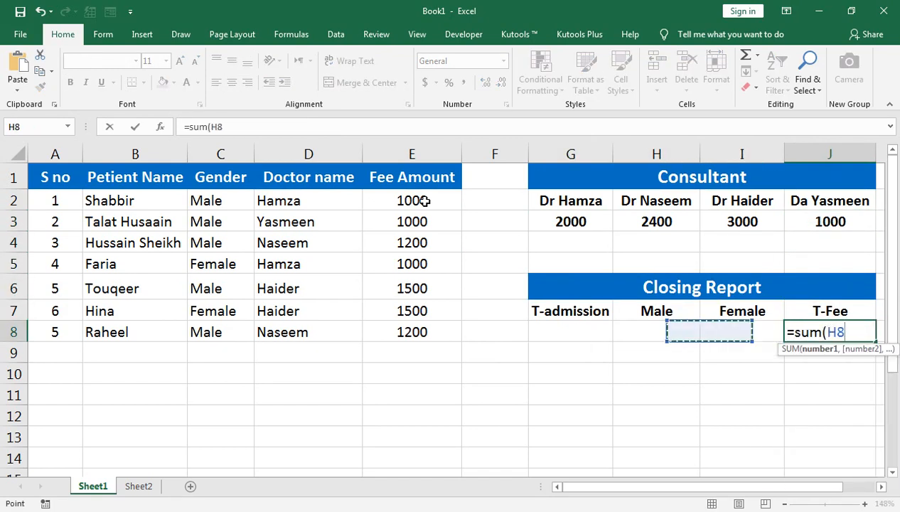
key(shift+Up)
key(shift+Up)
key(shift+Up)
key(shift+Up)
key(shift+Up)
key(shift+Up)
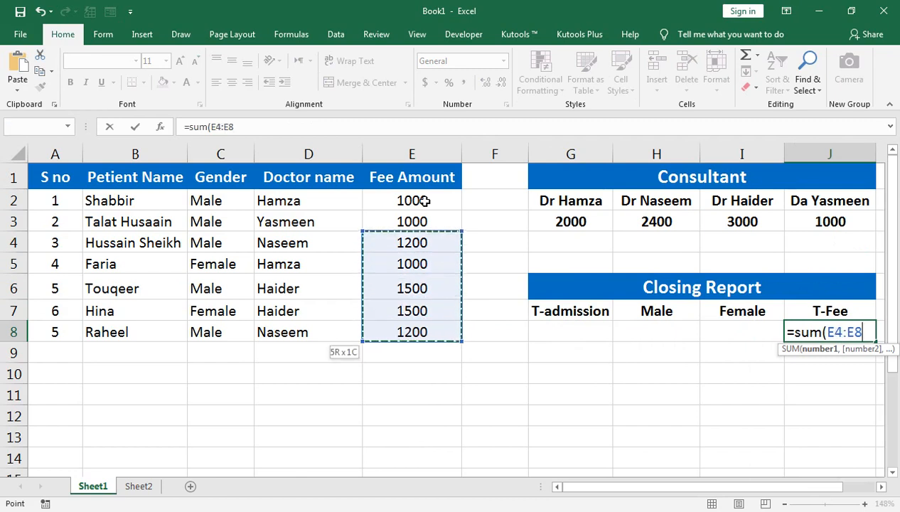
text())
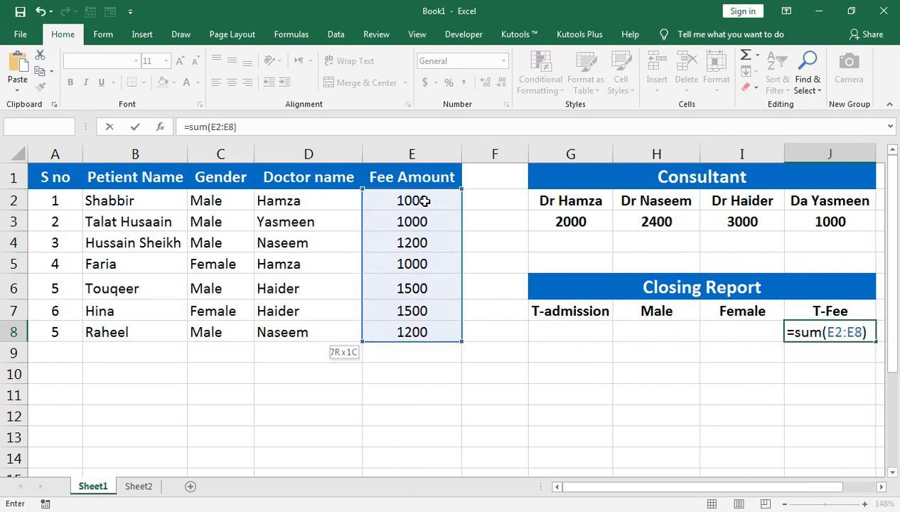
key(Return)
Add a SUM of E2:E8 in E9 below the Fee Amount column
key(Up)
key(Left)
key(Left)
key(Left)
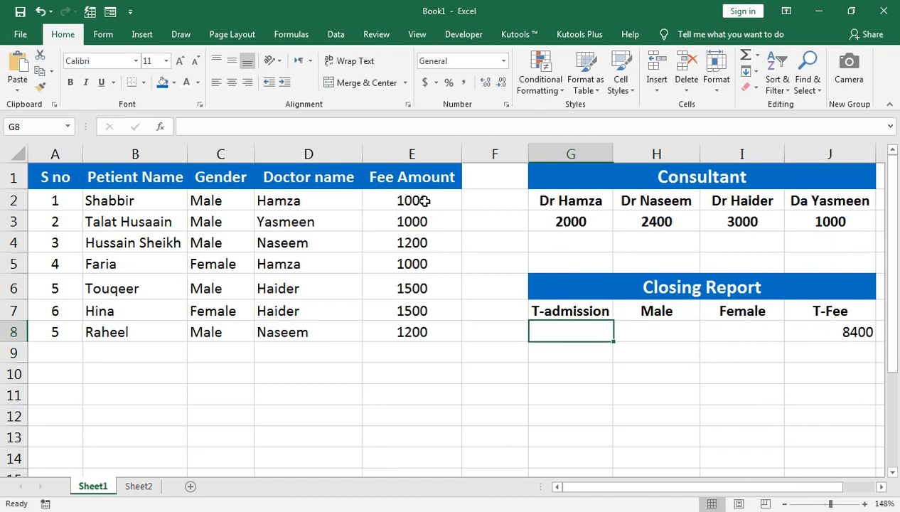
key(Left)
key(Left)
key(Down)
text(=sum()
key(Up)
key(ctrl+shift+Up)
key(Return)
Label the fee total by entering "Total Recive" in D9
key(Up)
key(Left)
text(Total Recive)
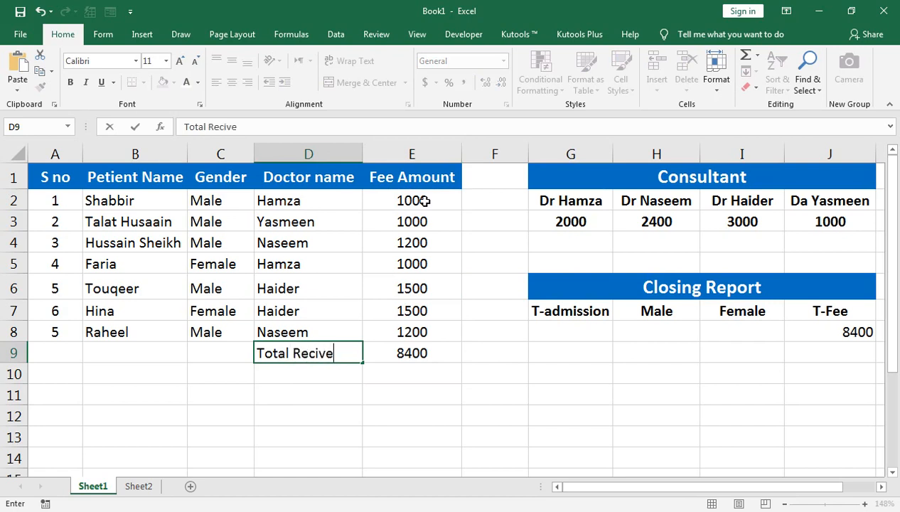
key(Right)
key(Left)
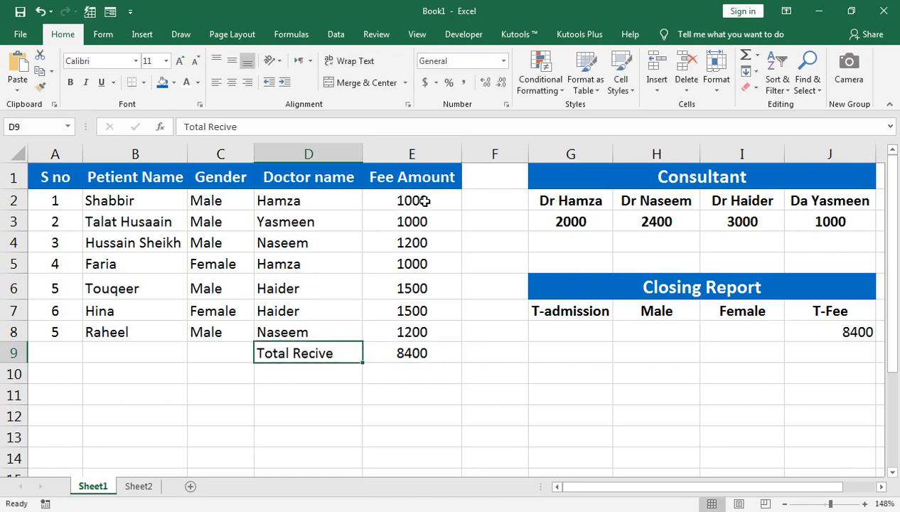
Make the total row cells C9:E9 bold
key(Right)
key(shift+Left)
key(shift+Left)
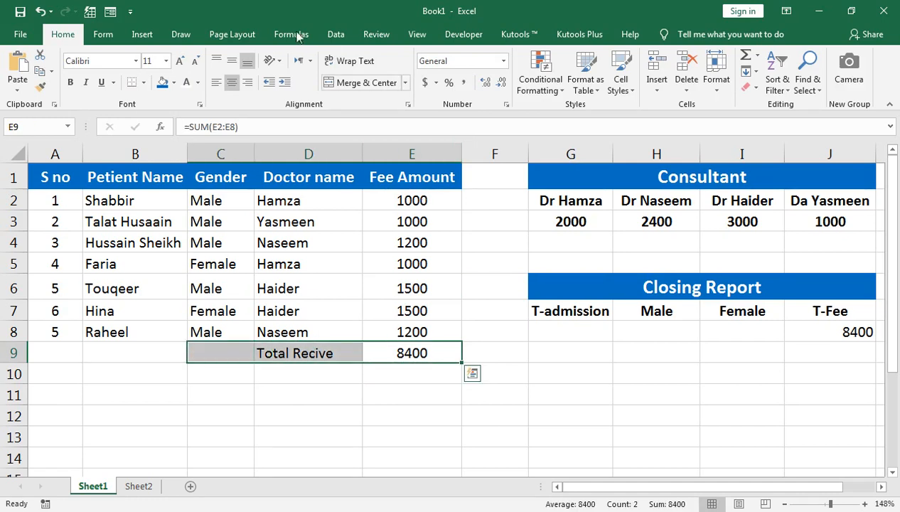
click(69, 82)
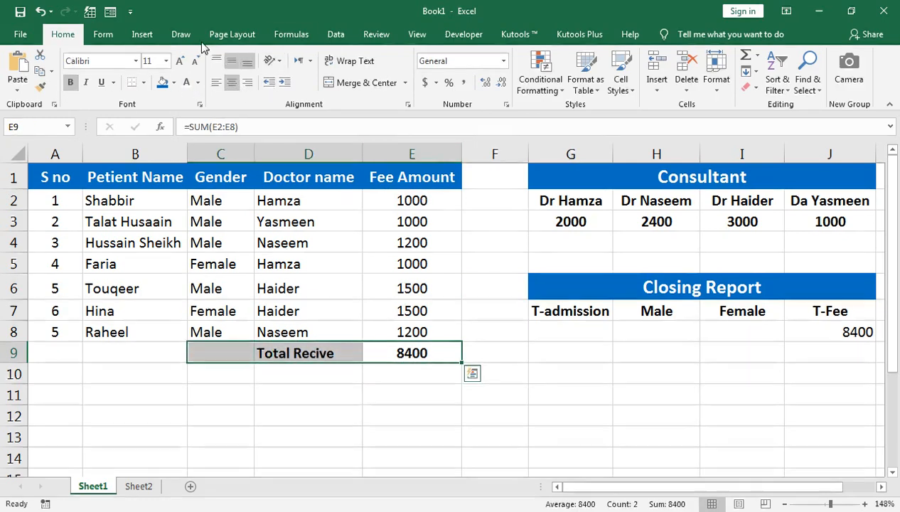
Count the patient names in B2:B8 with a COUNTA formula in the T-admission cell G8
click(745, 330)
click(554, 330)
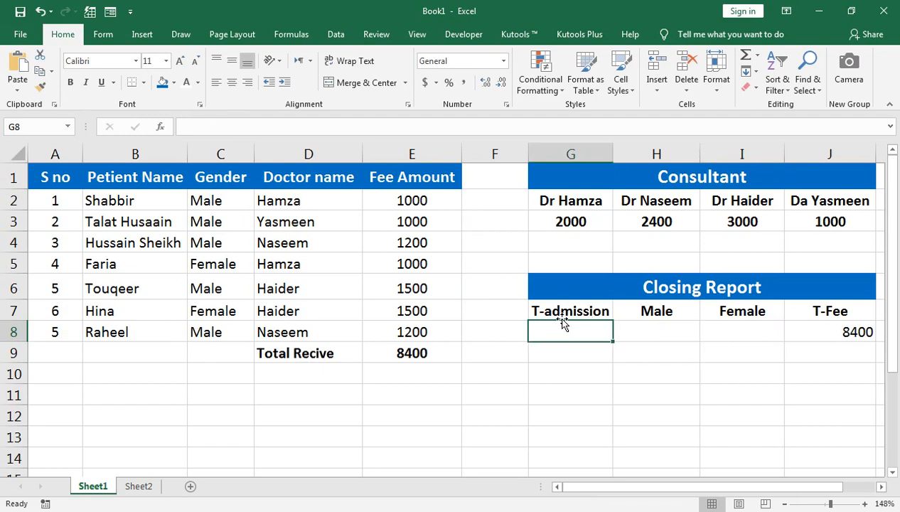
text(=Count)
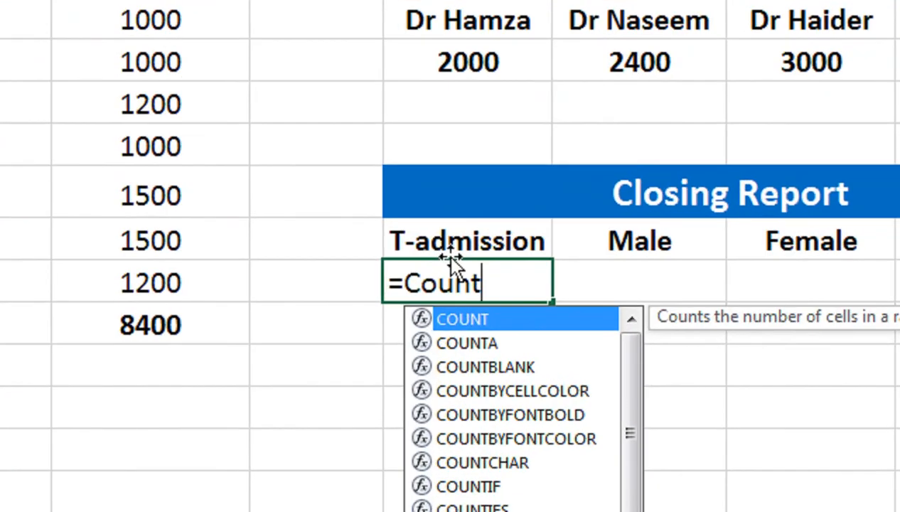
key(Down)
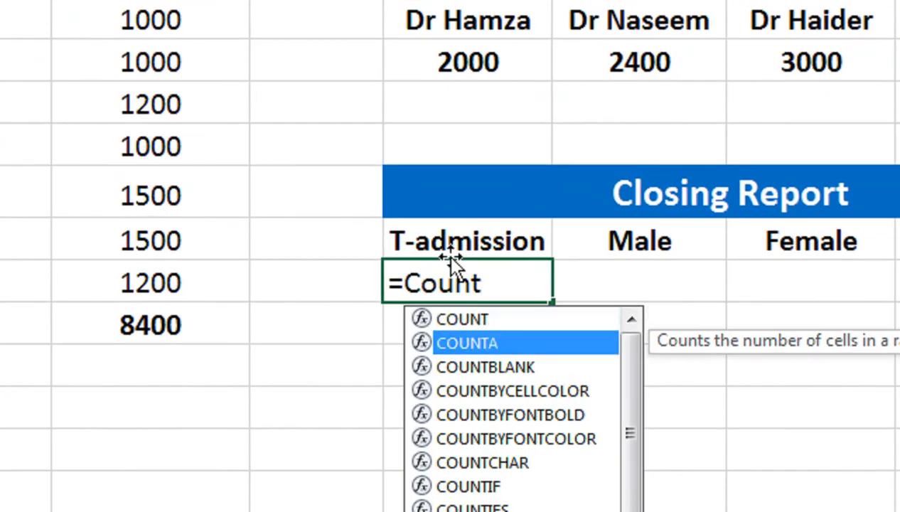
key(Tab)
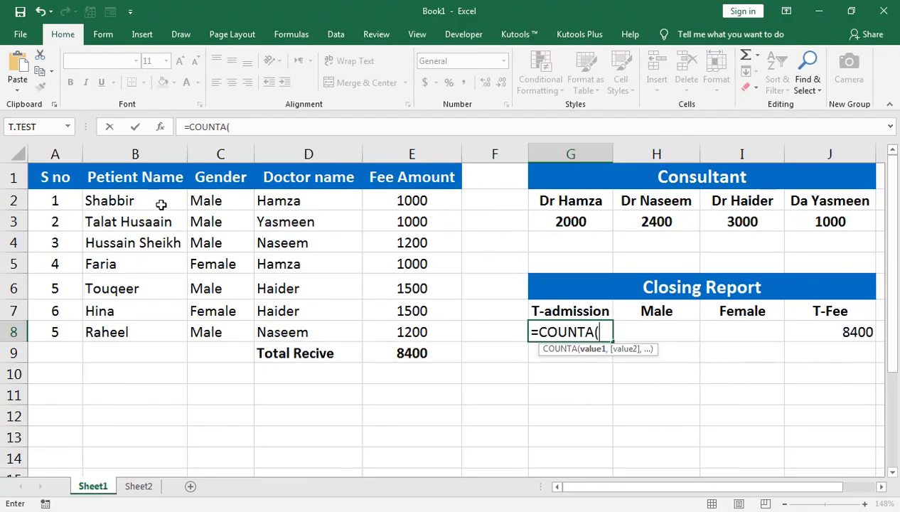
click(162, 203)
key(ctrl+shift+Down)
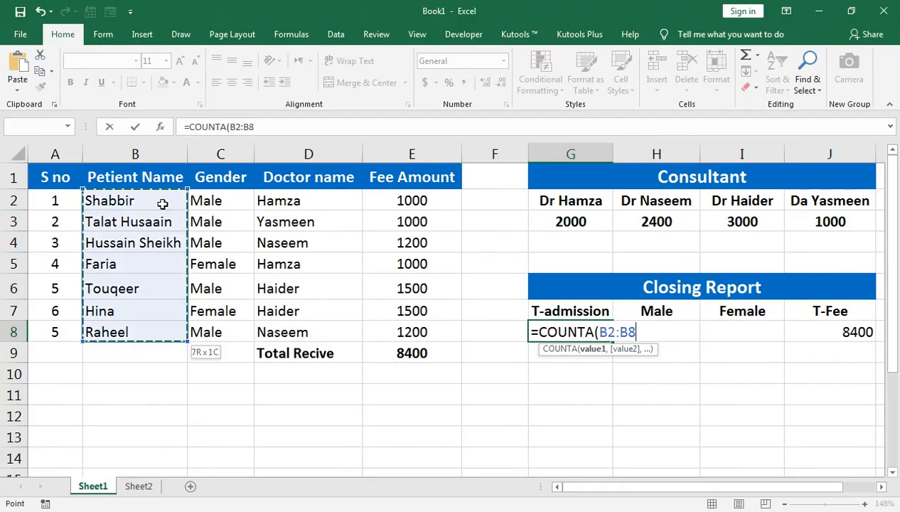
text())
key(Return)
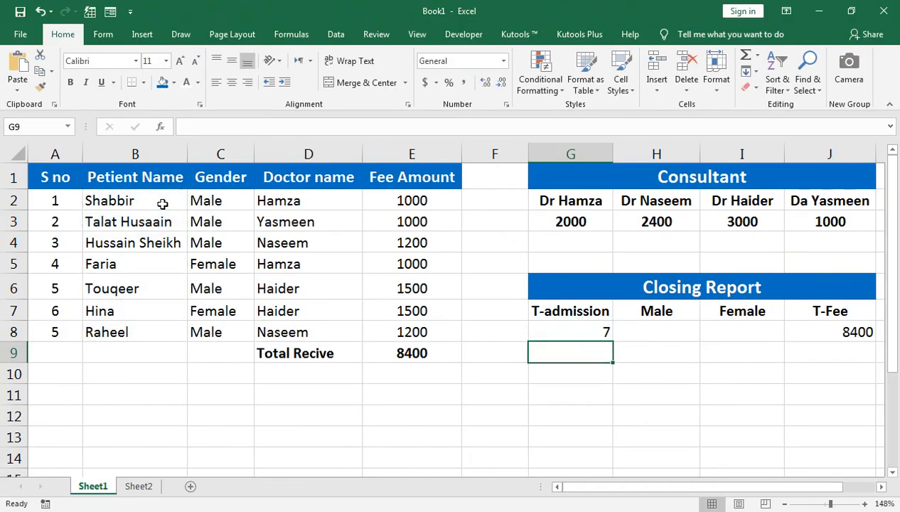
key(Up)
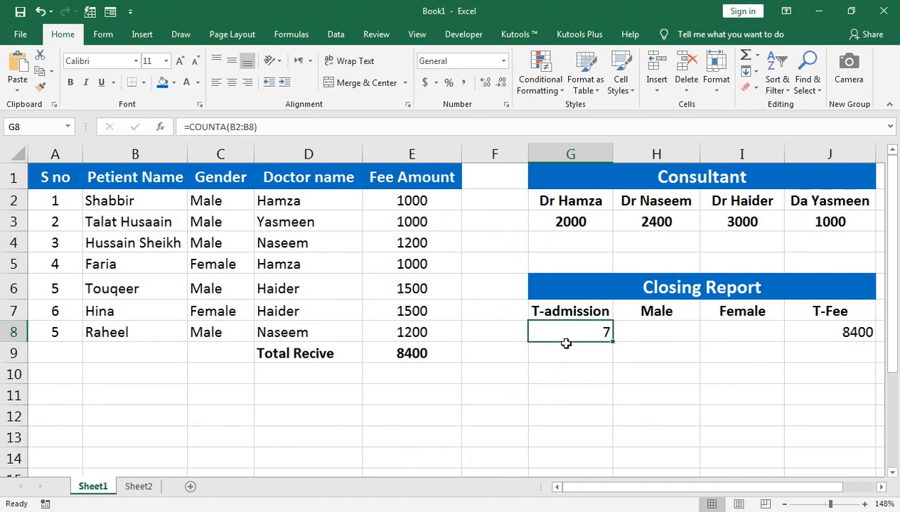
Start a COUNTIF formula in the Male cell H8 and point its range at the last gender entry, C8
click(639, 335)
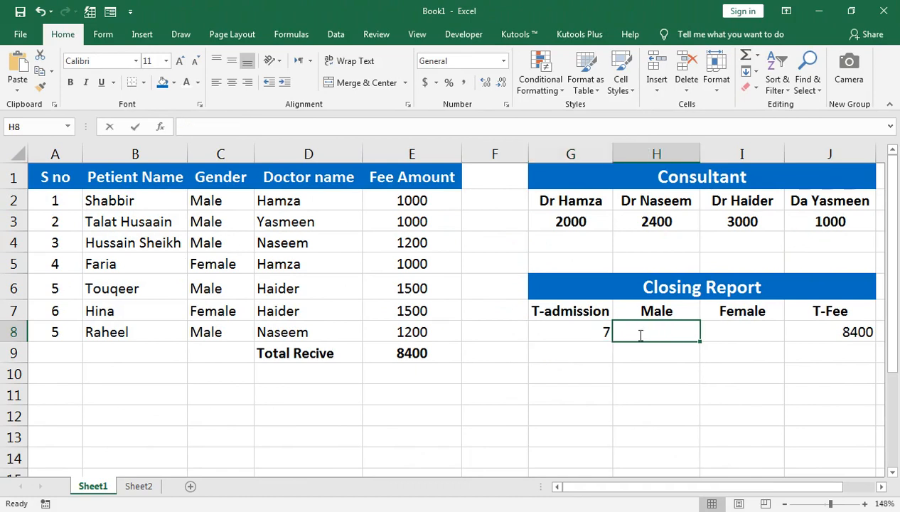
text(=)
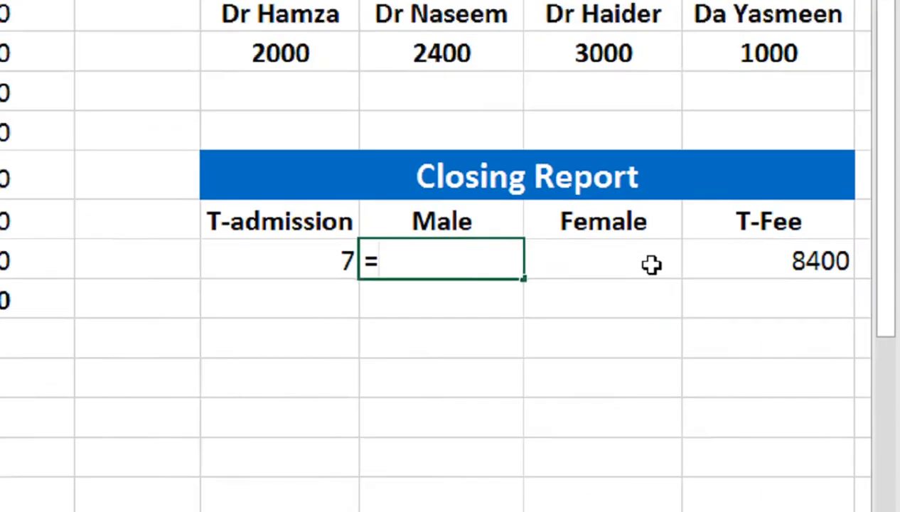
text(countif)
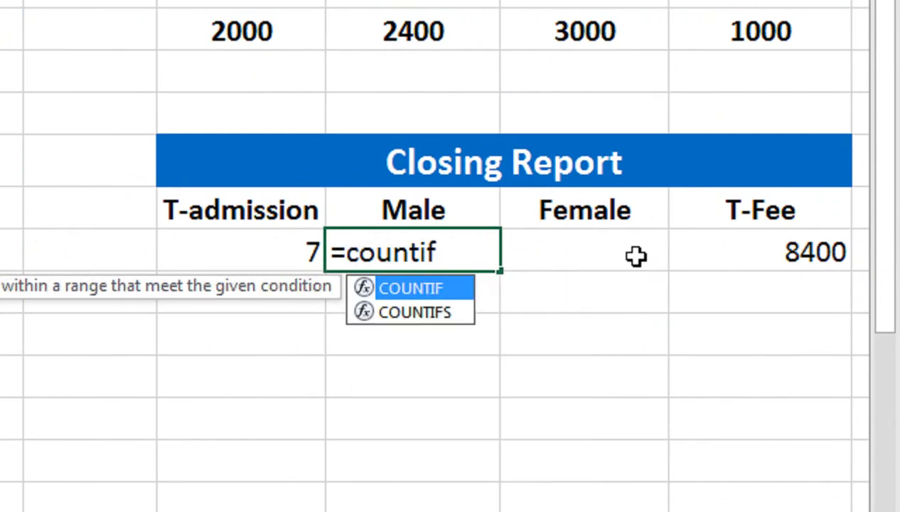
key(Tab)
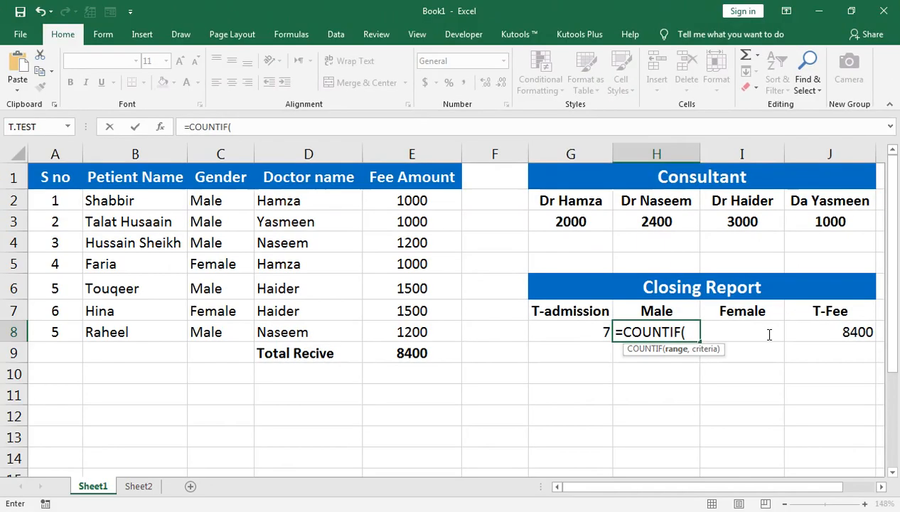
key(Left)
key(Left)
key(Left)
key(Left)
key(Down)
key(Left)
key(Up)
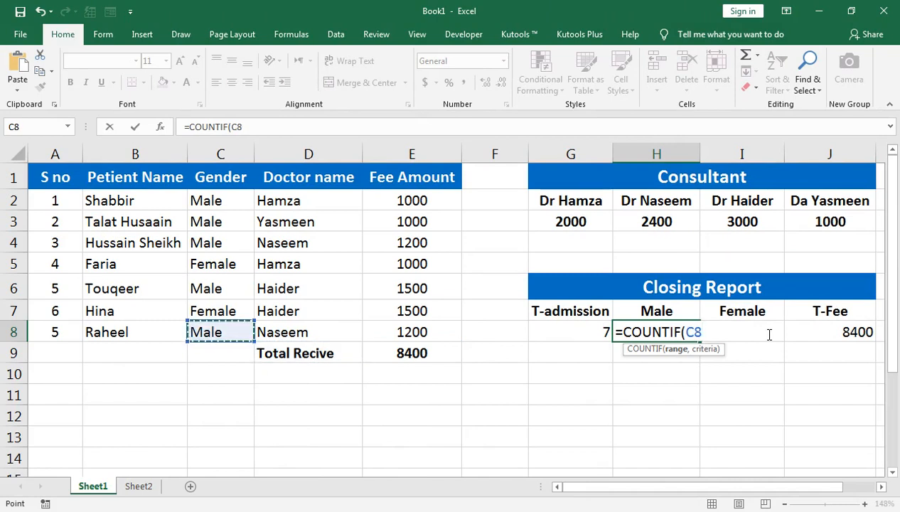
Extend the COUNTIF range in H8 to the gender entries C2:C8
key(ctrl+shift+Up)
key(Down)
key(Up)
key(shift+Up)
key(shift+Up)
key(shift+Up)
key(shift+Up)
key(shift+Up)
key(shift+Up)
text())
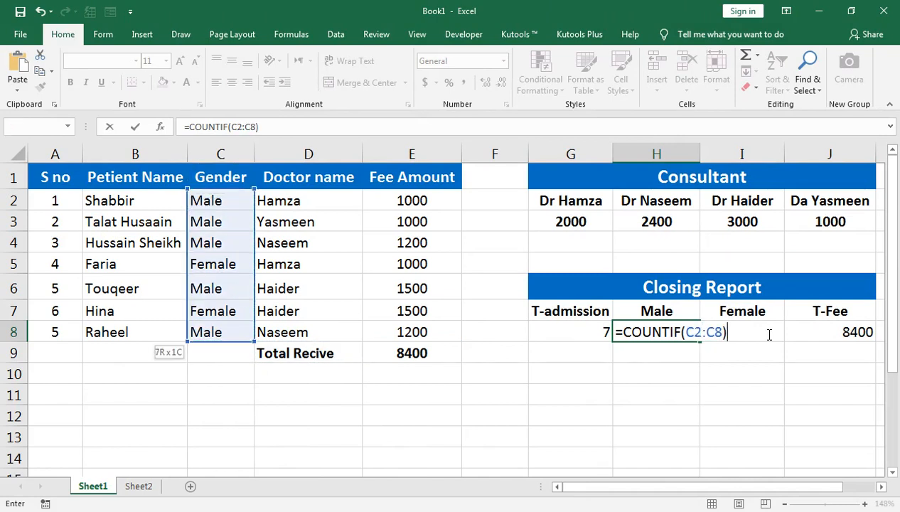
key(BackSpace)
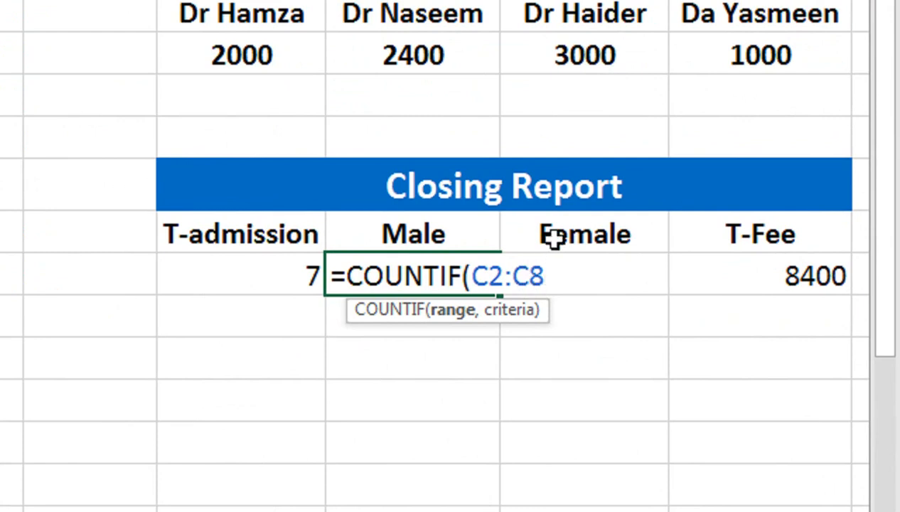
Complete the H8 COUNTIF formula with "Male" as the criterion
text(,"Ma)
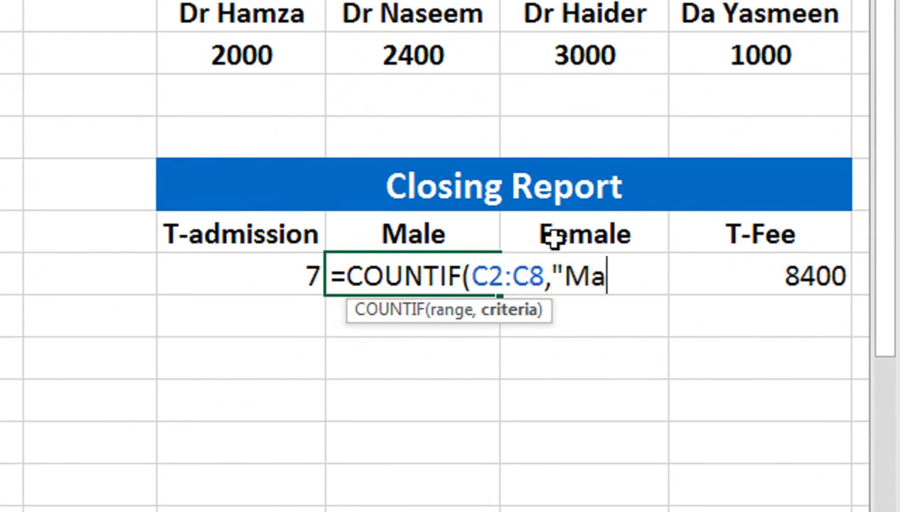
text(le")
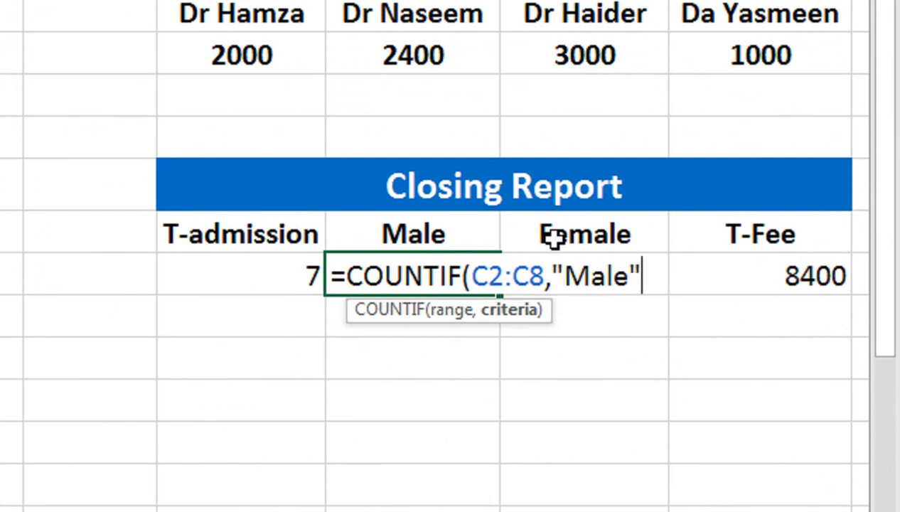
text())
key(Return)
key(Up)
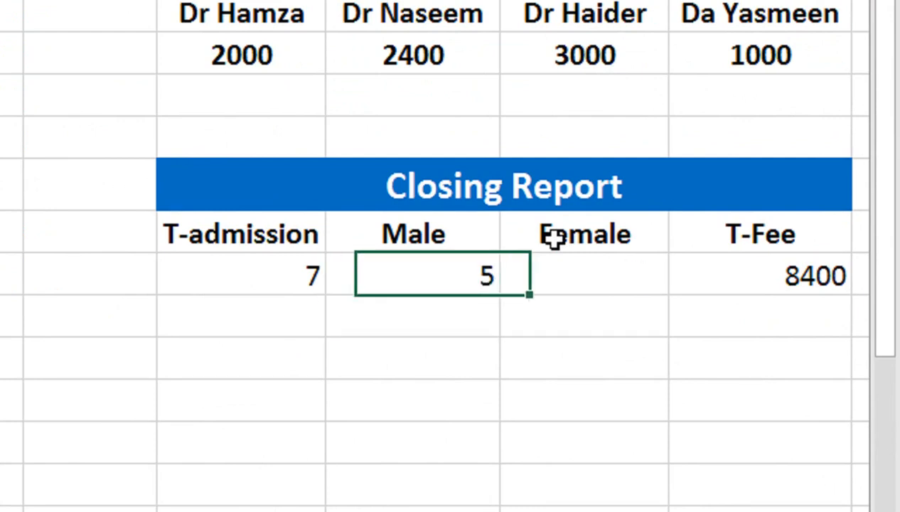
Start a COUNTIF formula in the Female cell I8 with the gender entries C2:C8 as the range
key(Right)
text(=countif)
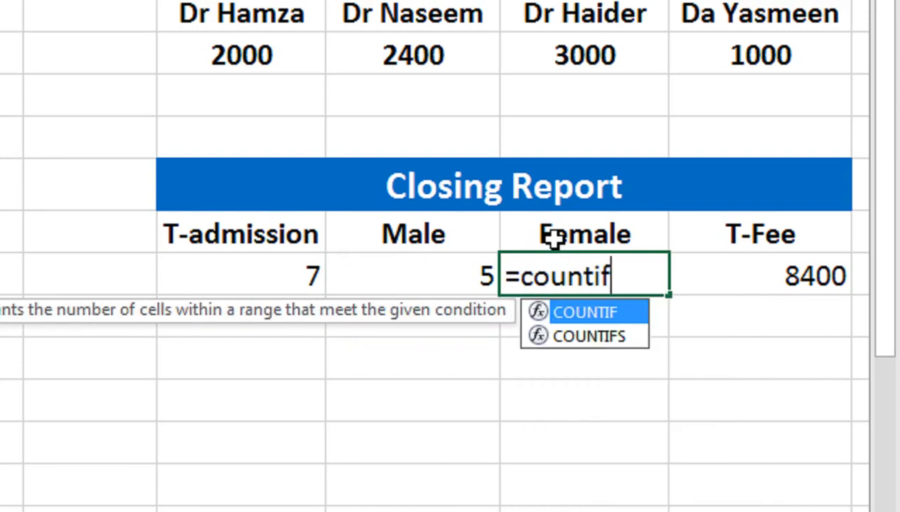
key(Tab)
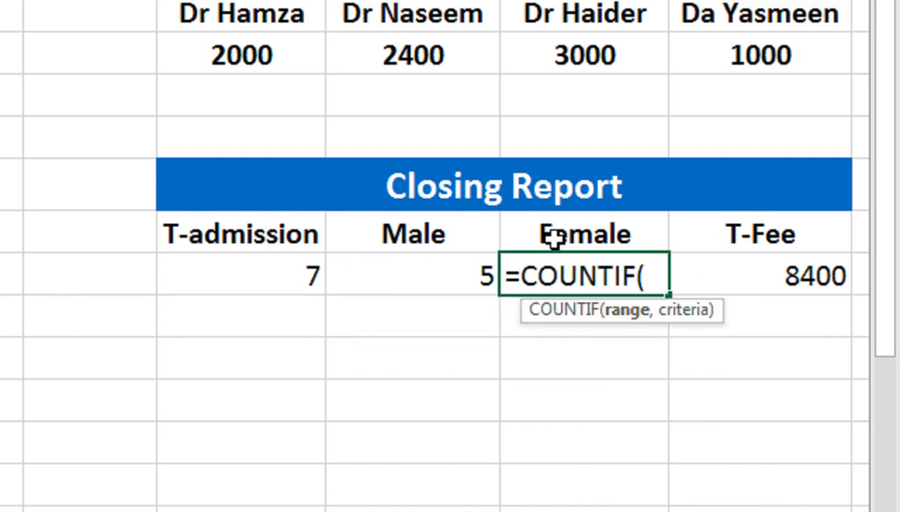
key(Left)
key(Left)
key(Left)
key(Left)
key(Left)
key(Down)
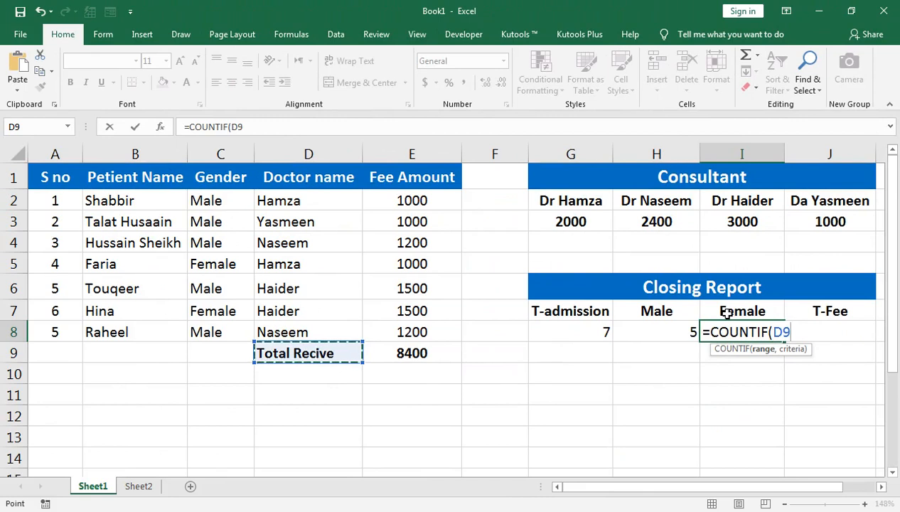
key(Left)
key(Up)
key(shift+Up)
key(shift+Up)
key(shift+Up)
key(shift+Up)
key(shift+Up)
key(shift+Up)
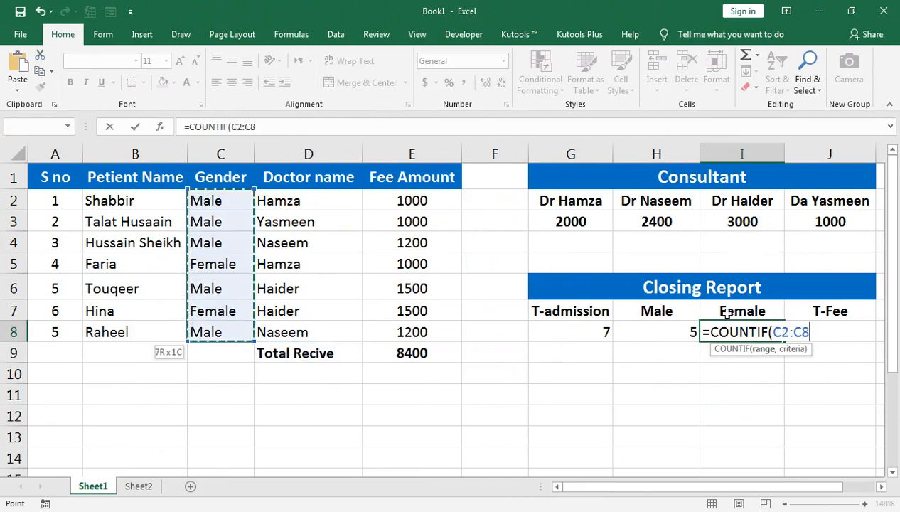
Complete the I8 COUNTIF formula with "Female" as the criterion
text(,)
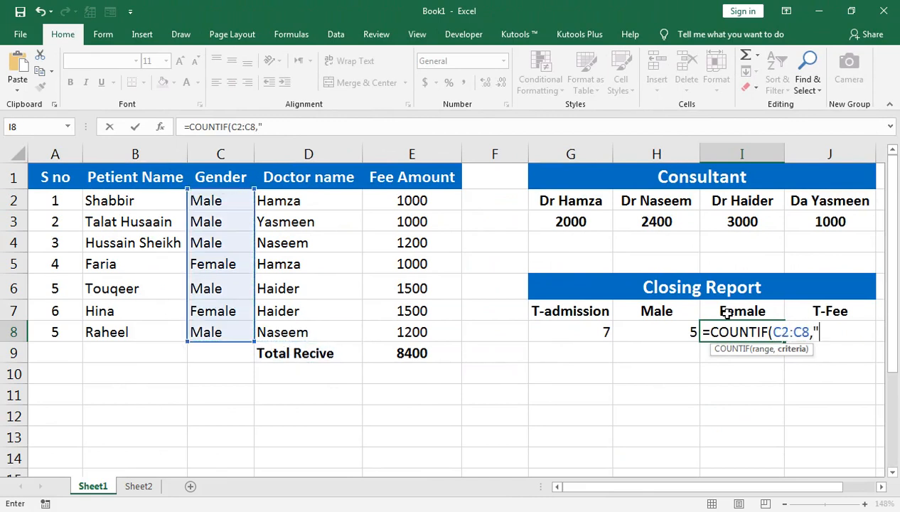
text("Female:))
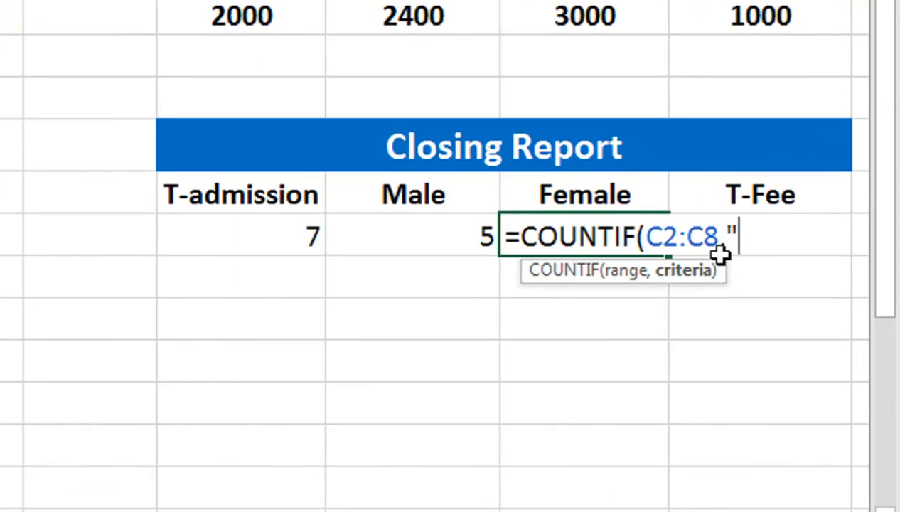
key(BackSpace)
key(BackSpace)
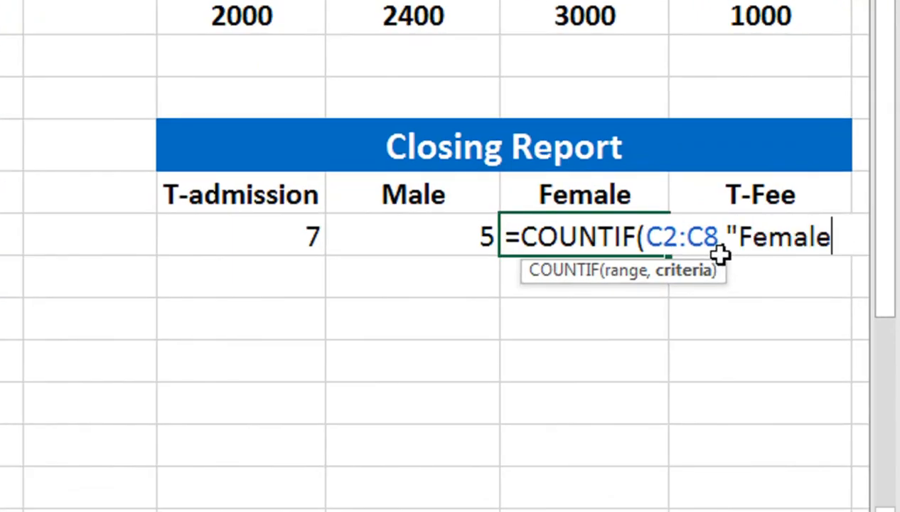
text("))
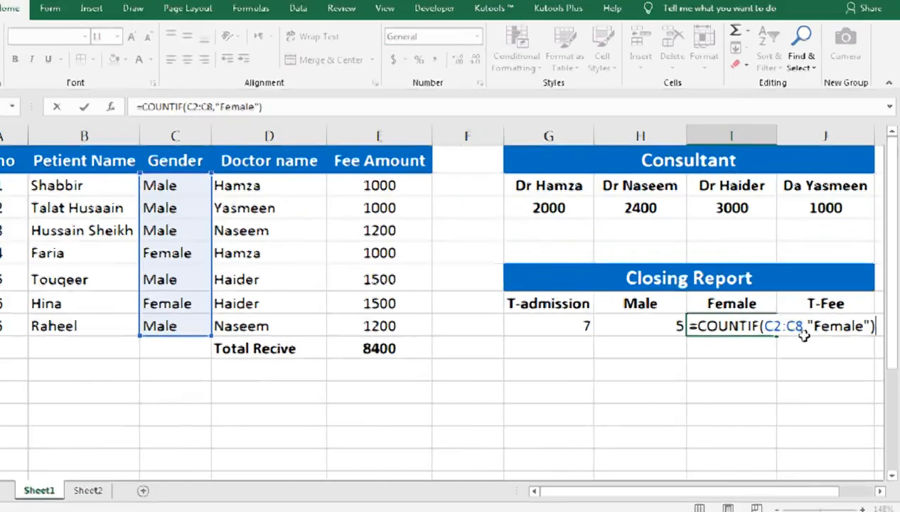
key(Return)
key(Up)
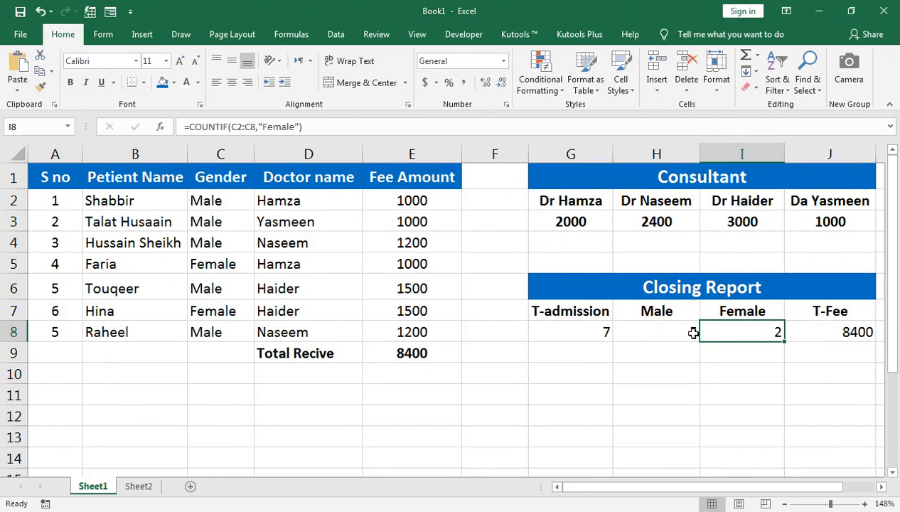
Format the Closing Report values in G8:J8 as centred, bold, 12 pt text
drag(735, 332, 570, 332)
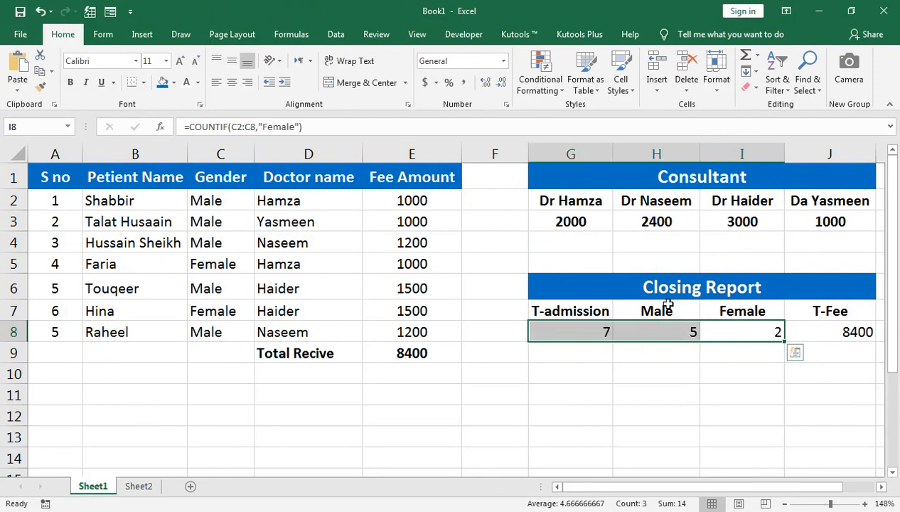
click(231, 81)
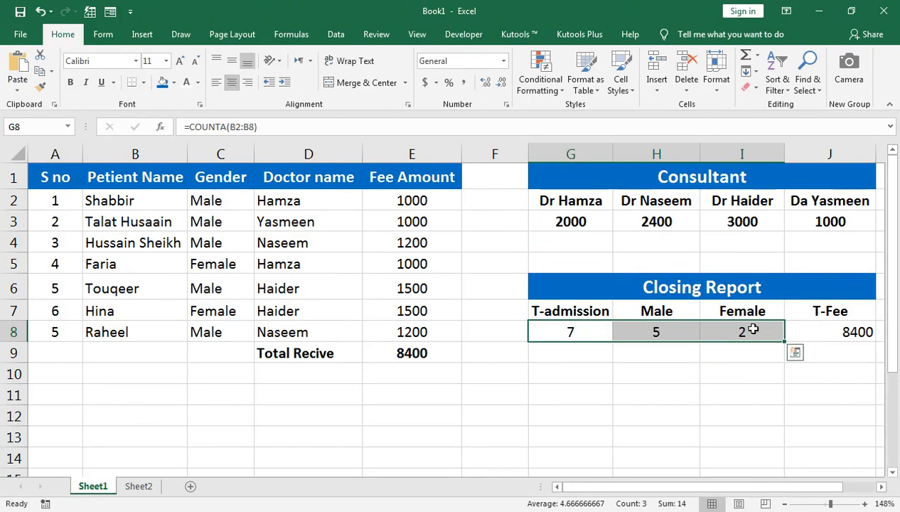
click(818, 329)
key(Left)
key(Left)
key(Left)
key(Left)
key(Left)
key(Left)
key(Left)
key(Left)
key(Left)
key(Right)
key(Right)
key(Right)
key(Right)
key(Right)
key(Right)
shift+click(821, 326)
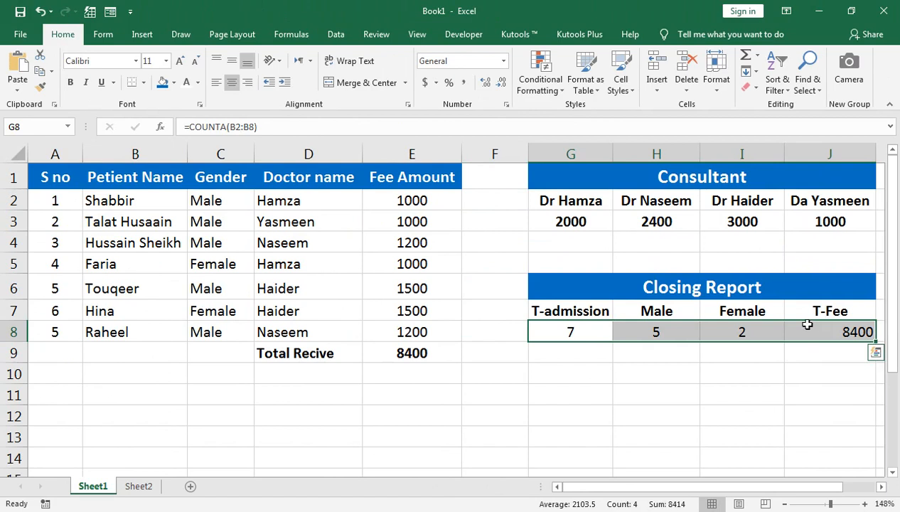
click(69, 82)
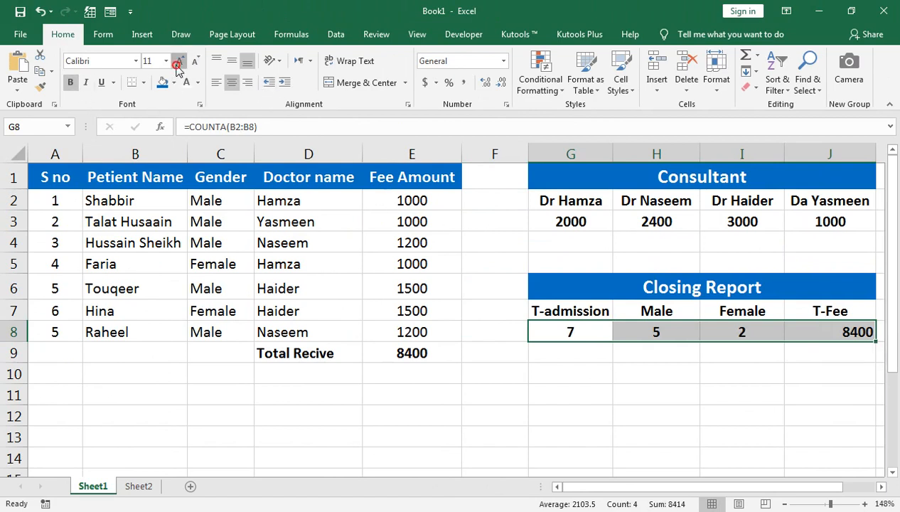
click(539, 221)
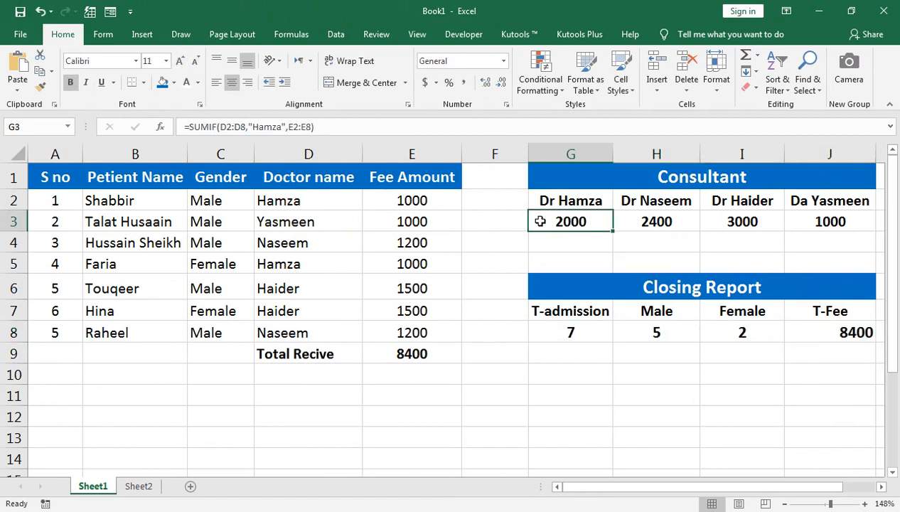
click(792, 328)
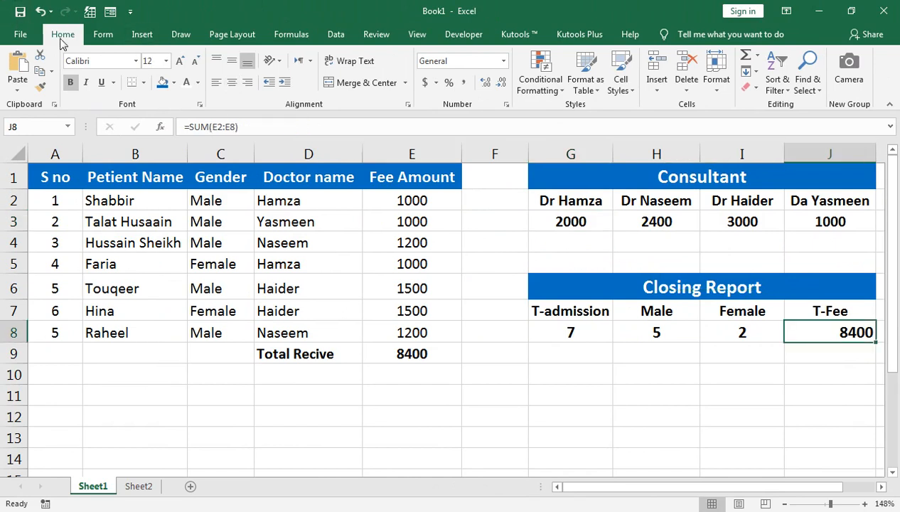
click(231, 83)
Total the four consultant amounts in H4 with the formula =G3+H3+I3+J3
click(670, 253)
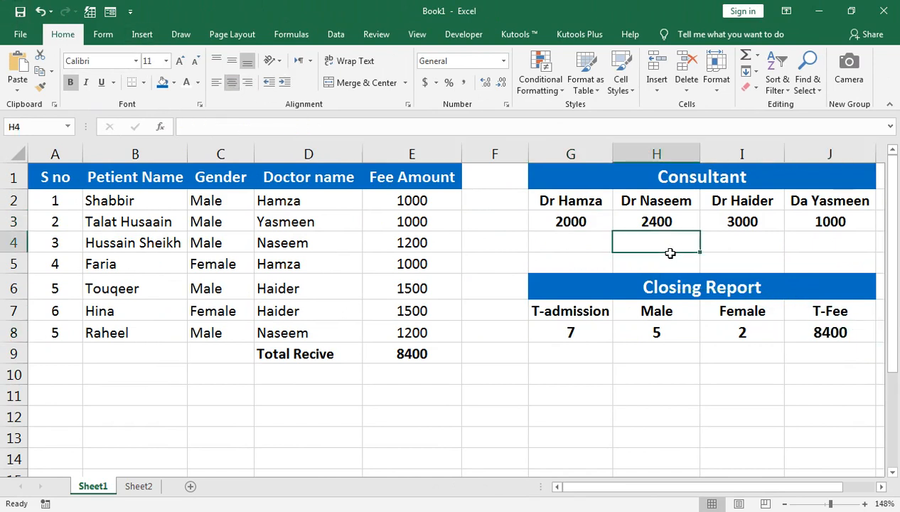
text(=)
click(600, 226)
text(+)
click(658, 226)
text(+)
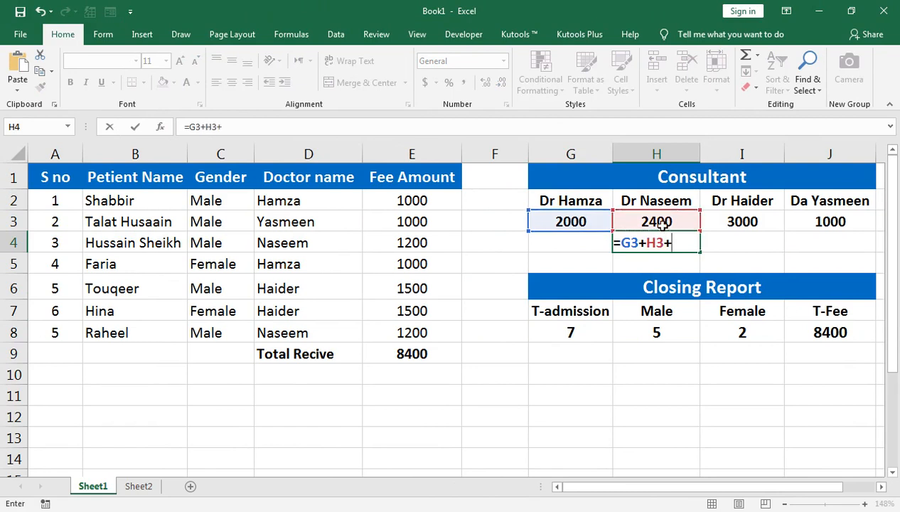
click(734, 224)
text(+)
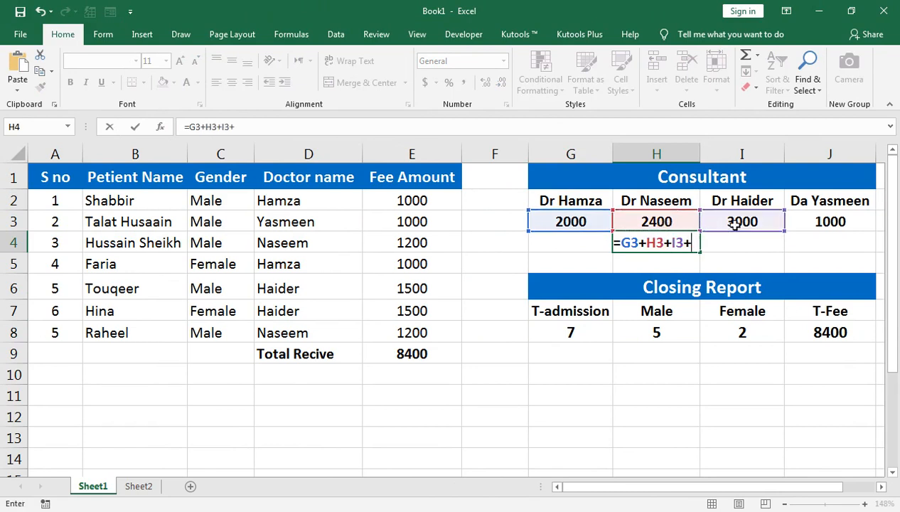
click(805, 220)
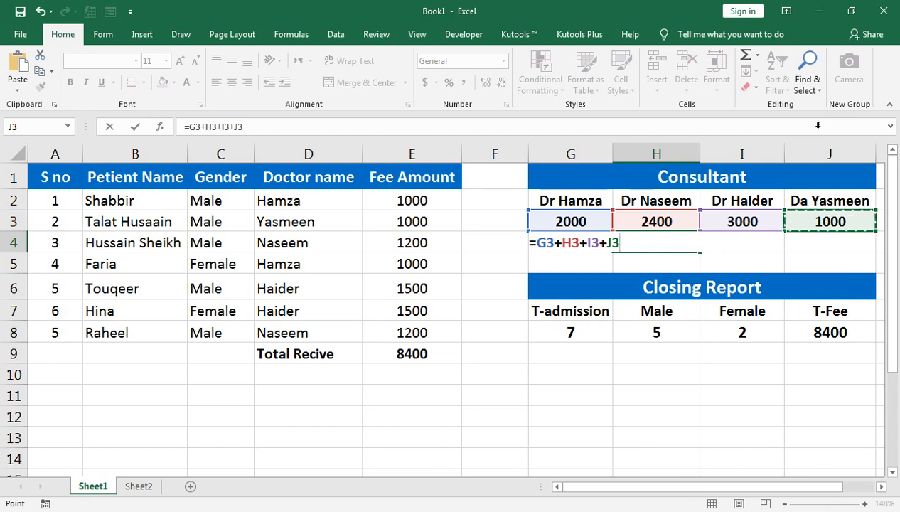
key(Return)
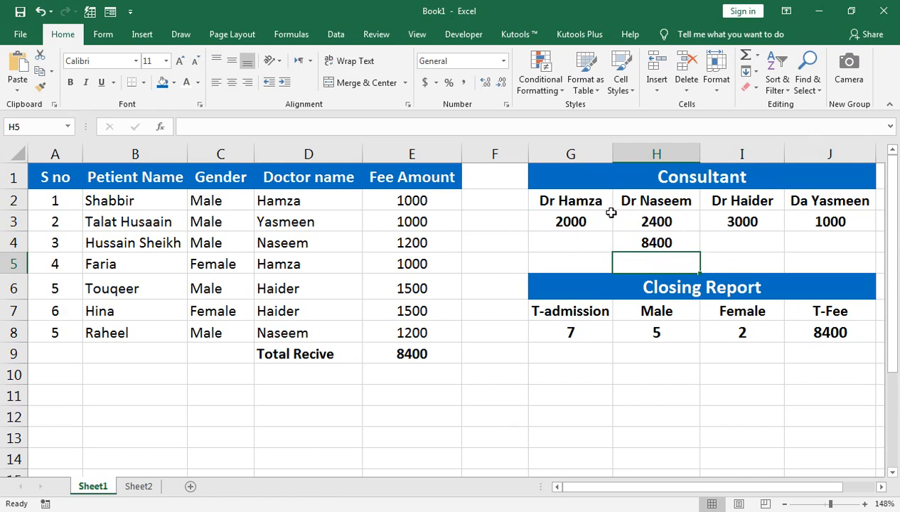
Copy the consultant name headings from G2:J2 to row 10, starting at G10
click(591, 199)
key(shift+Right)
key(shift+Right)
key(shift+Right)
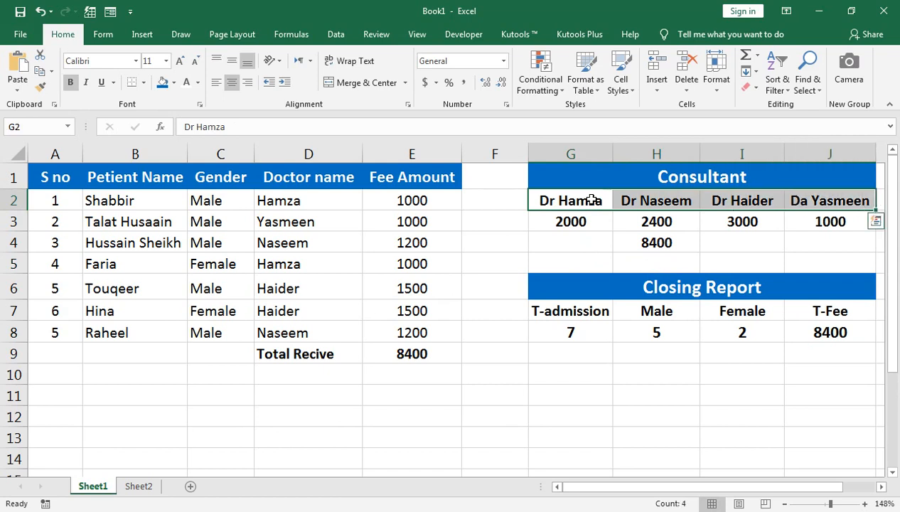
key(ctrl+c)
key(Down)
key(Down)
key(Down)
key(Down)
key(Down)
key(Down)
key(Down)
key(Down)
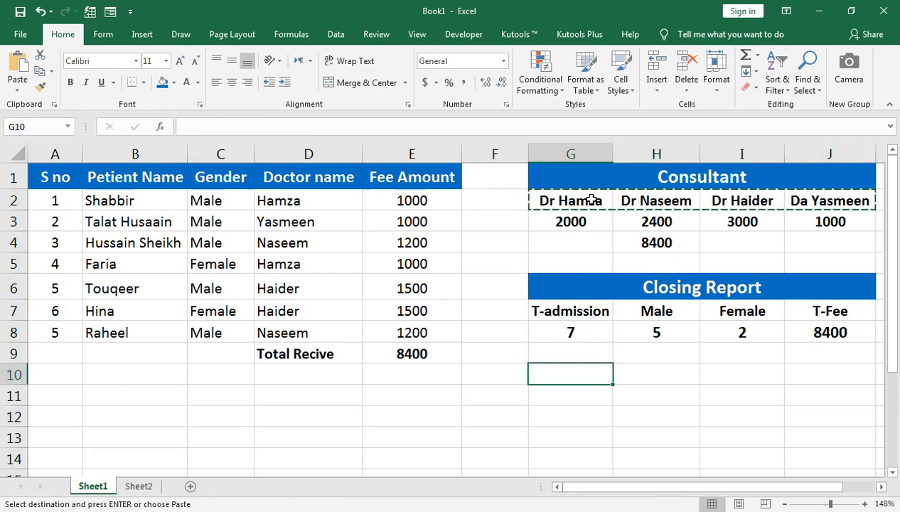
key(ctrl+v)
key(Down)
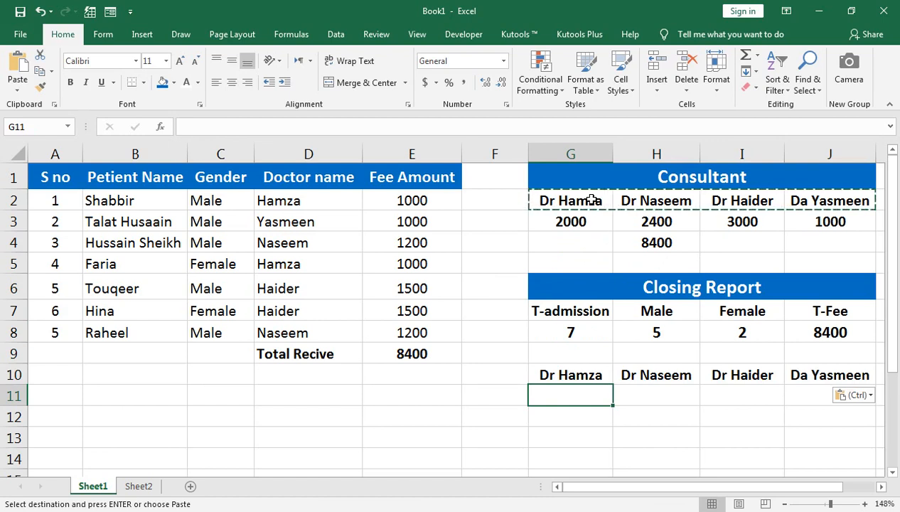
Label cell F11 as "Dr Charges"
key(Left)
text(Dr)
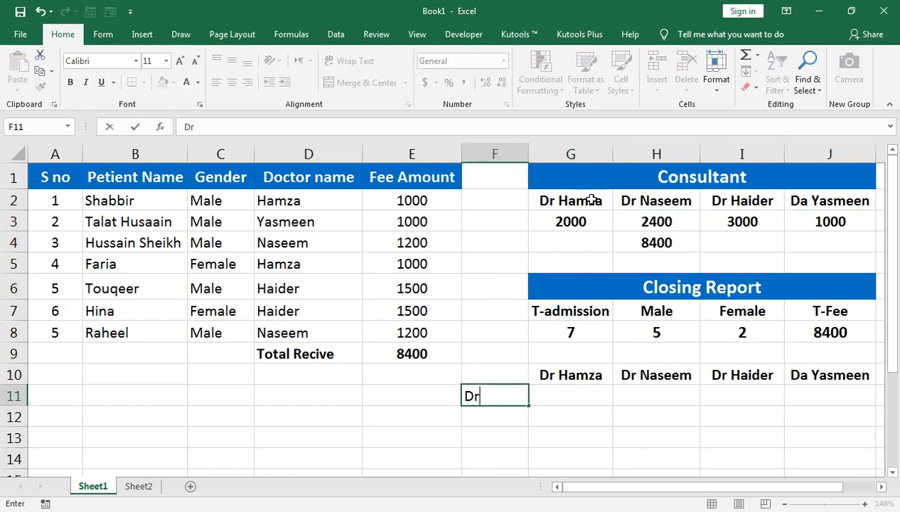
text( Ch)
key(BackSpace)
text(Charges)
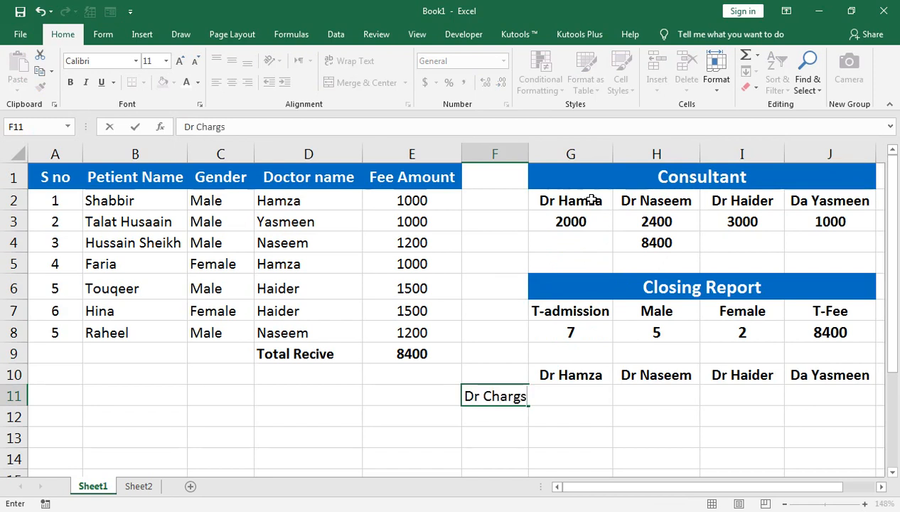
Fill in the doctor charges 1000, 1200, 1500 and 1000 across G11:J11
key(Tab)
text(1000)
key(Tab)
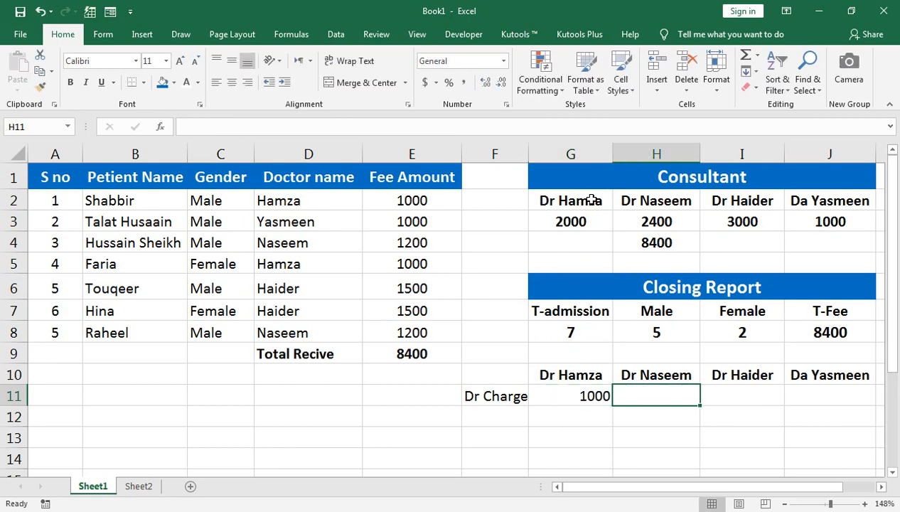
text(1200)
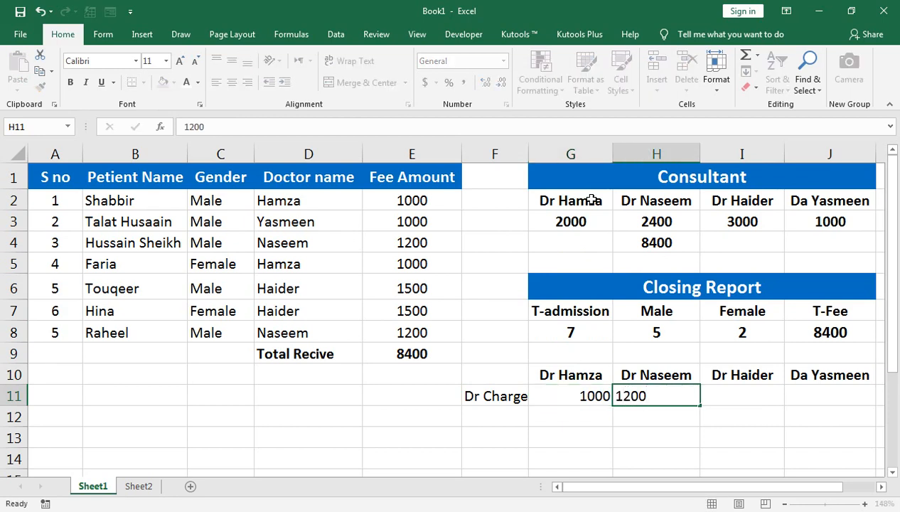
key(Tab)
text(1500)
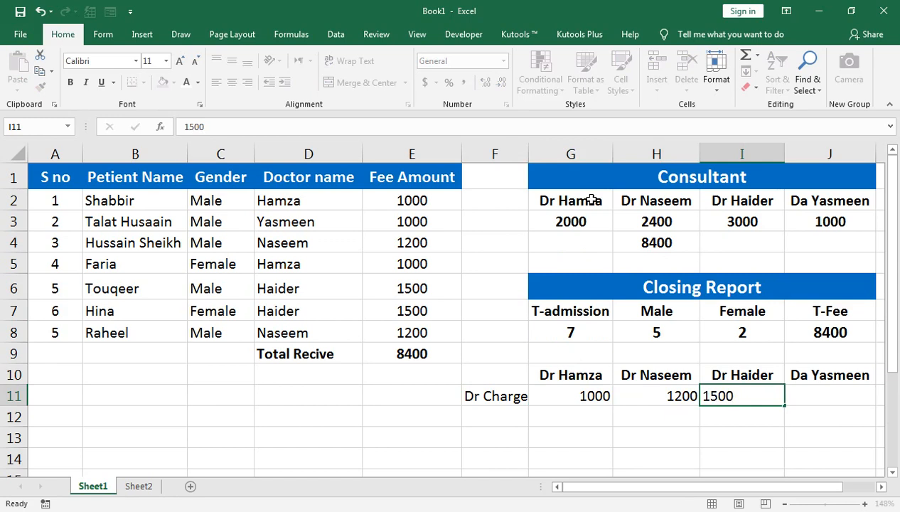
key(Tab)
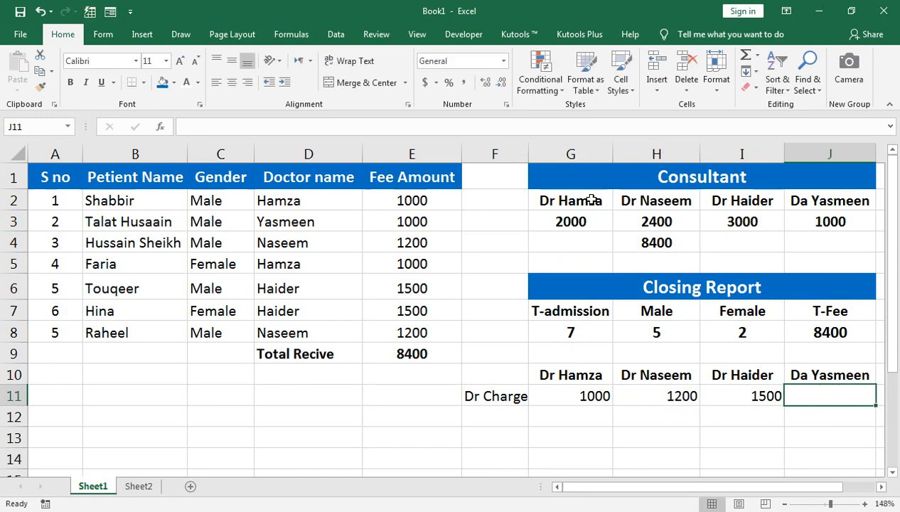
text(1000)
key(Return)
Start a COUNTIF formula in G12 with the doctor name entries D2:D8 as the range
text(=coun)
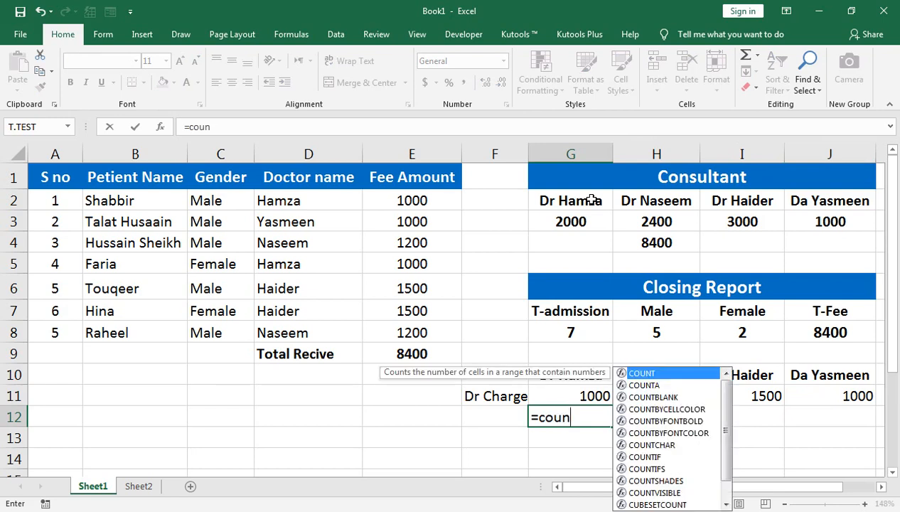
text(ti)
key(Down)
key(Up)
key(Tab)
key(Left)
key(Up)
key(Up)
key(Up)
key(Up)
key(Left)
key(Left)
key(shift+Up)
key(shift+Up)
key(shift+Up)
key(shift+Up)
key(shift+Up)
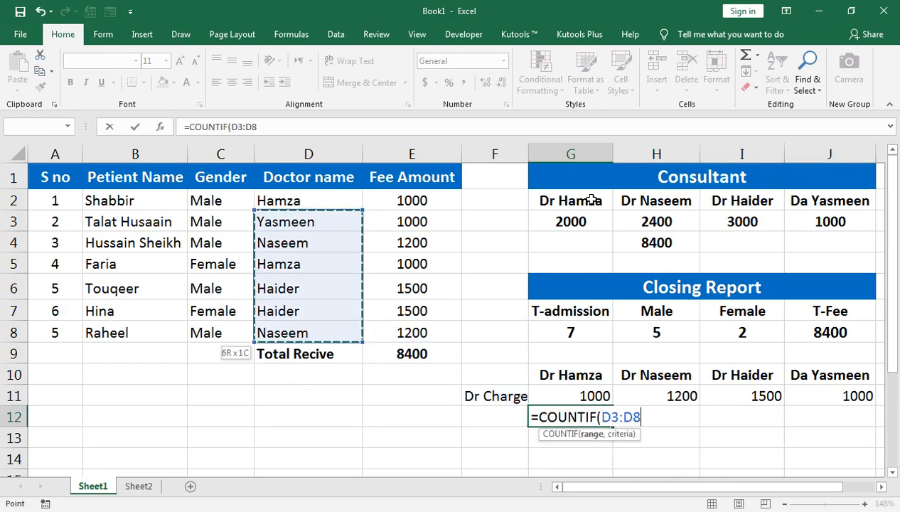
key(shift+Up)
text(,)
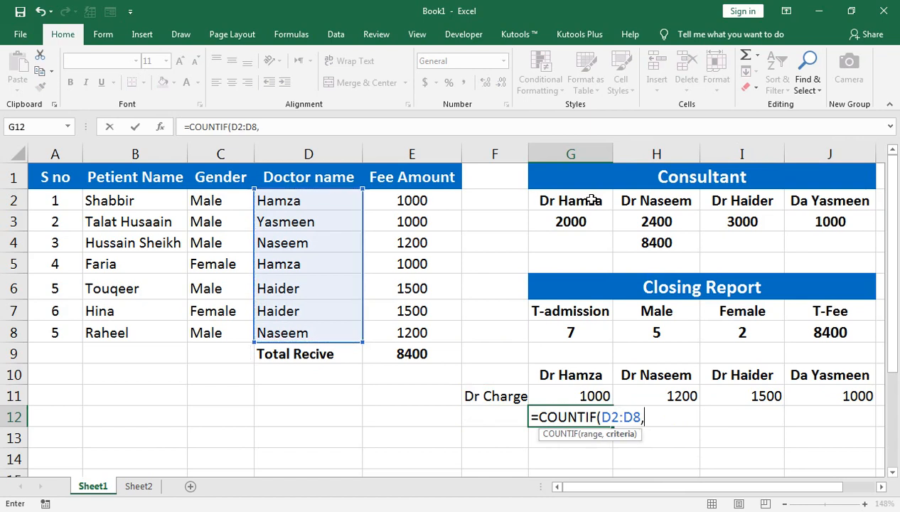
Complete the G12 COUNTIF formula with the first consultant's name as the criterion
key(Return)
text(")
key(Return)
key(ctrl+z)
key(Up)
key(F2)
key(BackSpace)
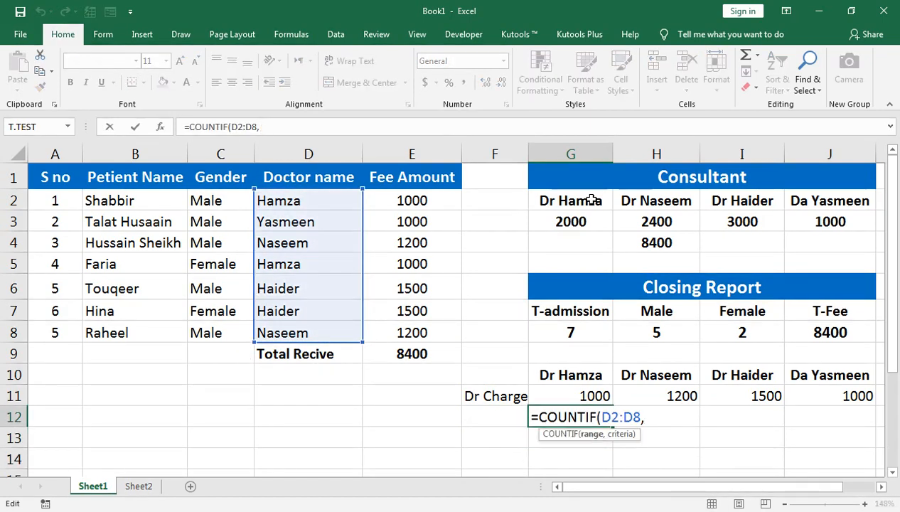
text("Hamza"))
key(Return)
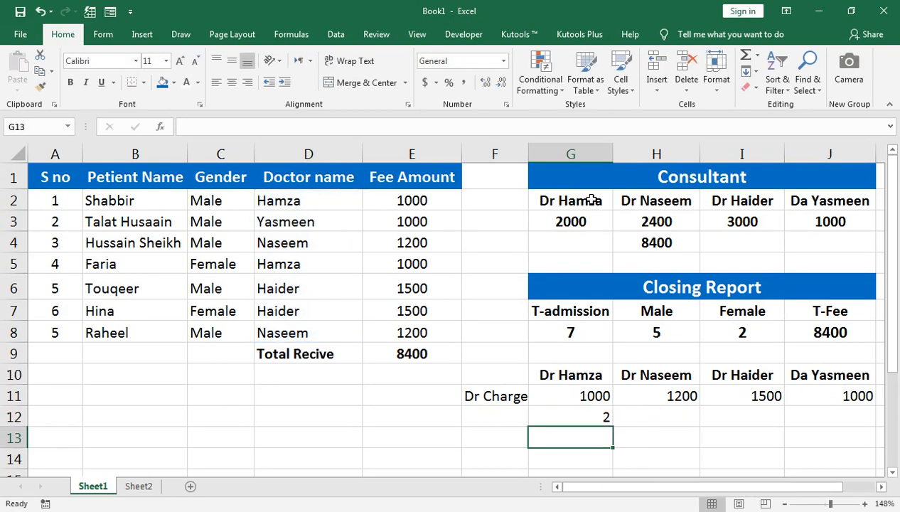
Multiply the first consultant's charge by the patient count in G13 with the formula =G11*G12
key(Up)
key(Right)
key(Right)
key(Right)
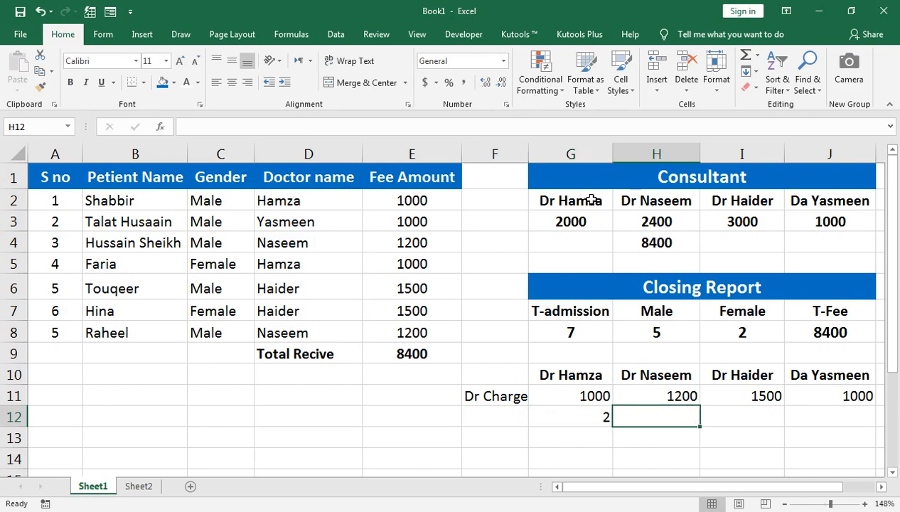
key(Left)
key(Left)
key(Left)
key(Down)
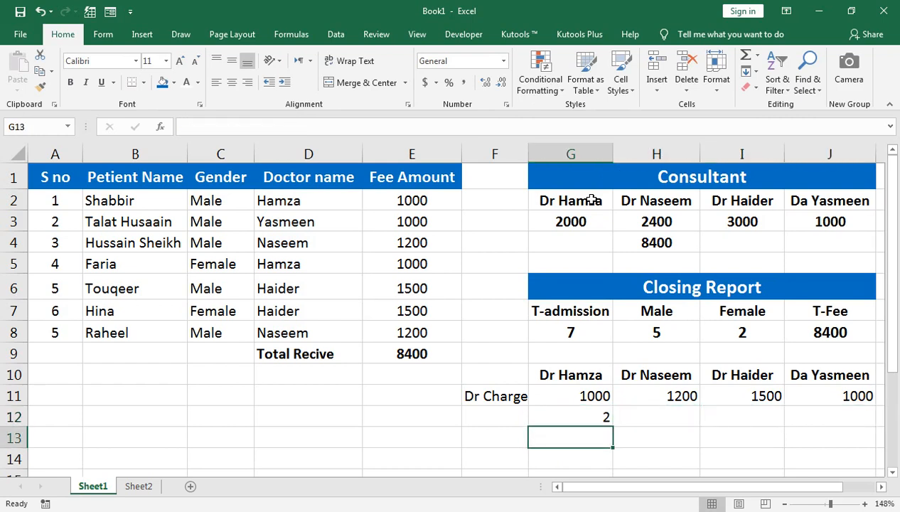
text(=)
key(Up)
key(Up)
text(*)
key(Up)
key(Return)
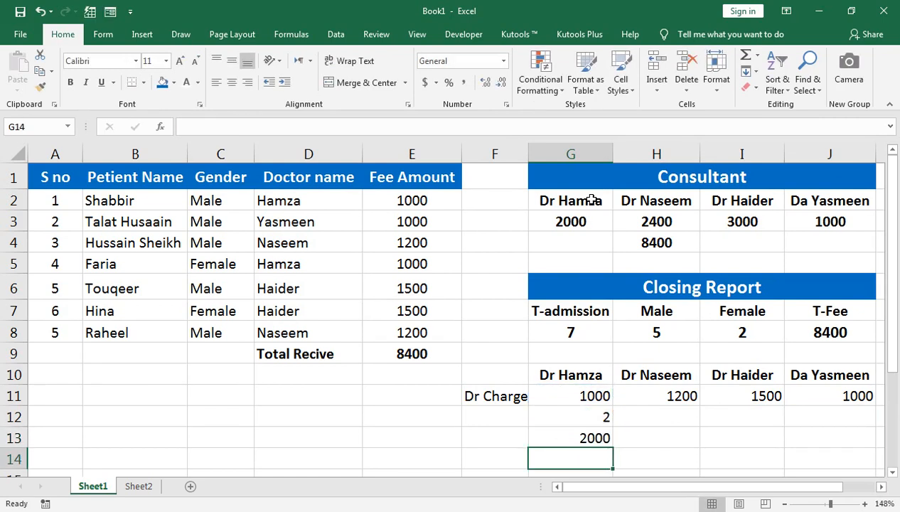
Review the SUMIF formula in G3 for comparison with the manual calculation
click(593, 221)
double_click(593, 221)
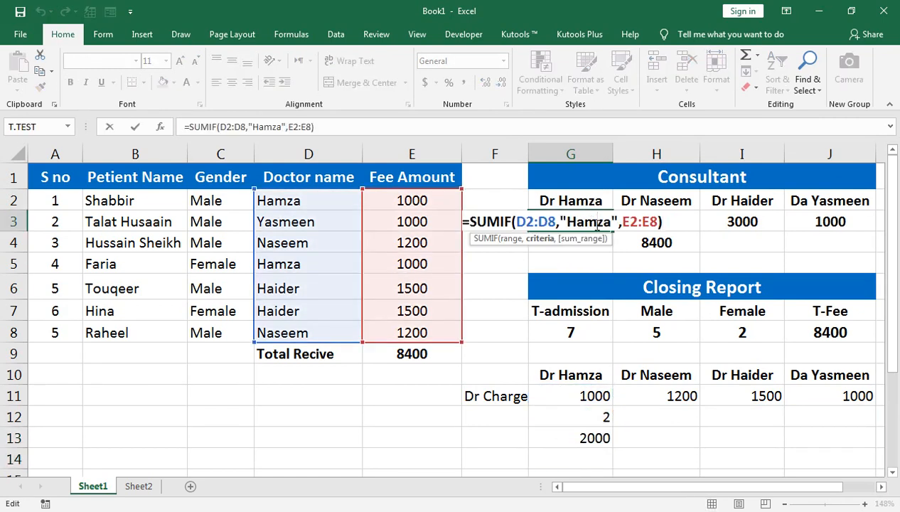
key(Return)
Start a COUNTIF formula in H12 with the doctor name entries D2:D8 as the range
key(Down)
key(Down)
key(Down)
key(Down)
key(Down)
key(Down)
key(Down)
key(Down)
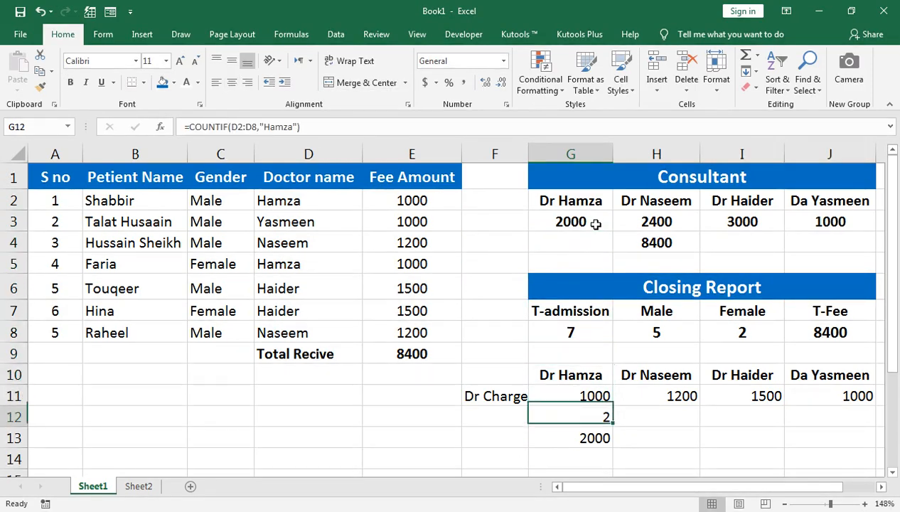
key(Right)
text(=)
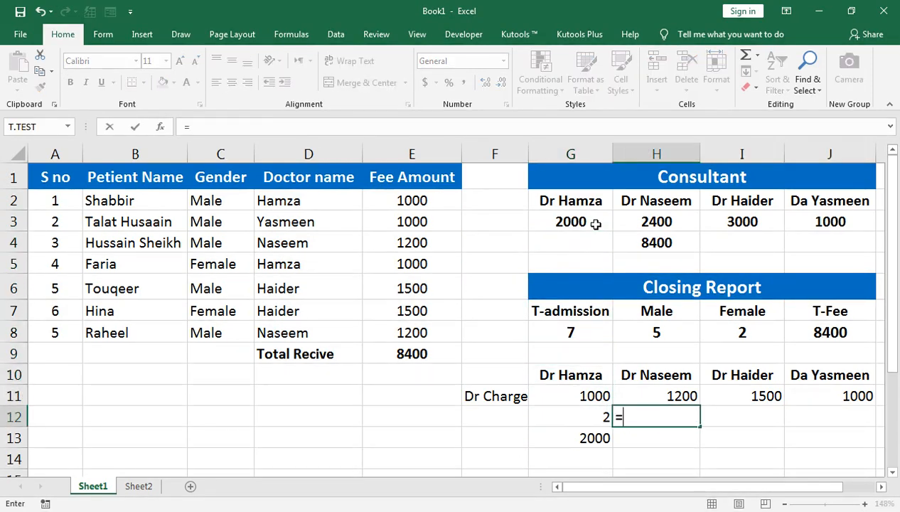
text(countif)
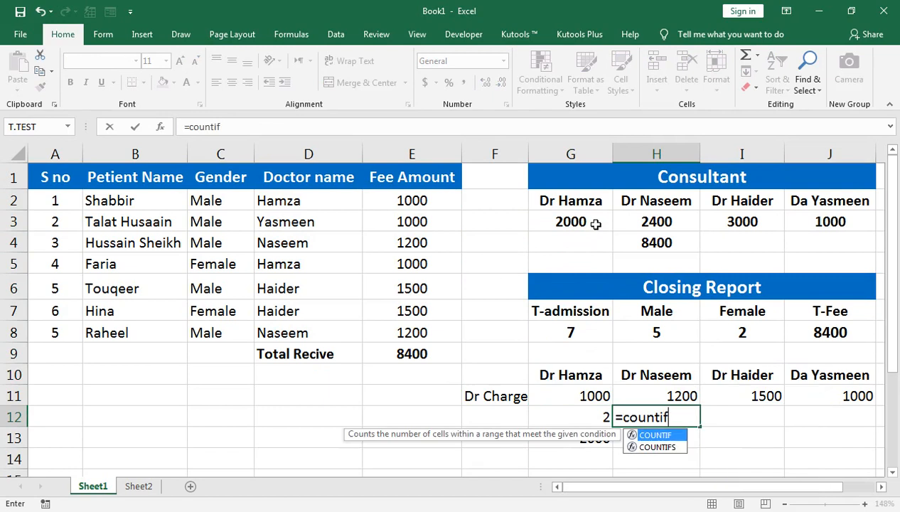
key(Tab)
key(Up)
key(Up)
key(Up)
key(Left)
key(Left)
key(Left)
key(Left)
key(Up)
key(shift+Up)
key(shift+Up)
key(shift+Up)
key(shift+Up)
key(shift+Up)
key(shift+Up)
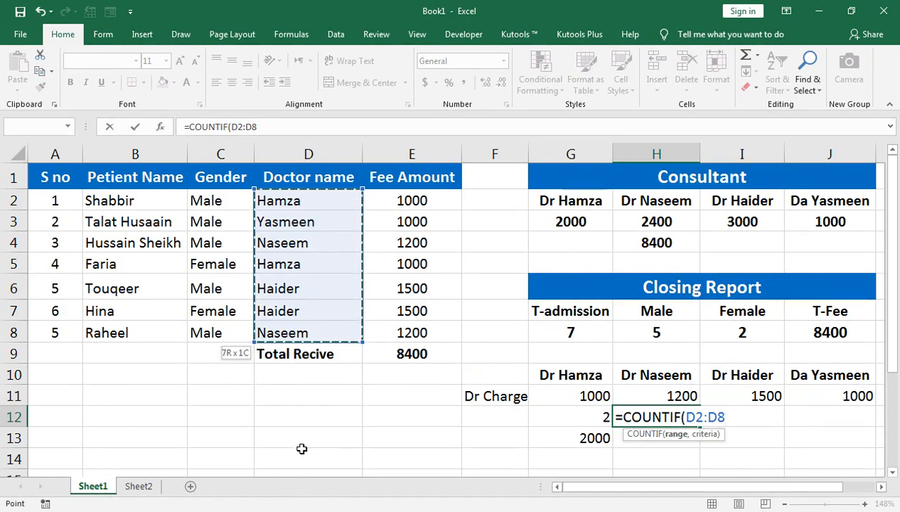
Complete the H12 COUNTIF formula with the second consultant's name as the criterion
text(,")
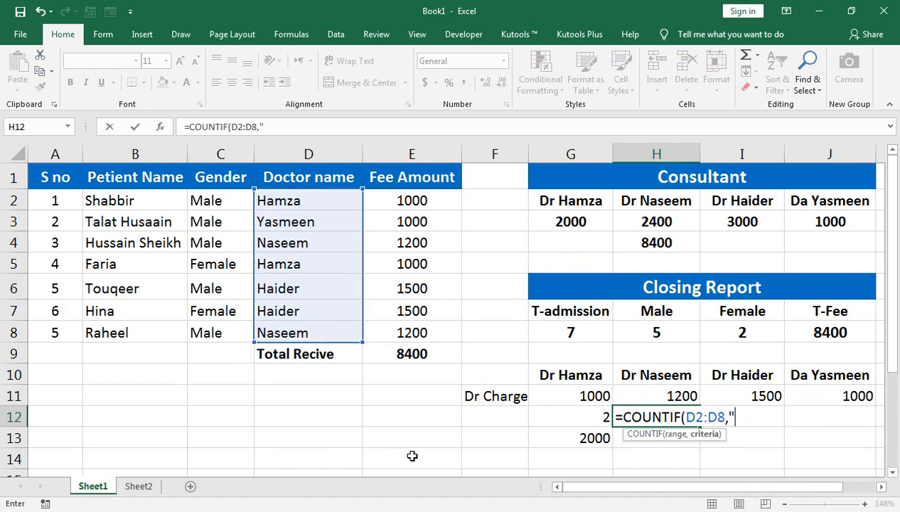
text(Naseem)
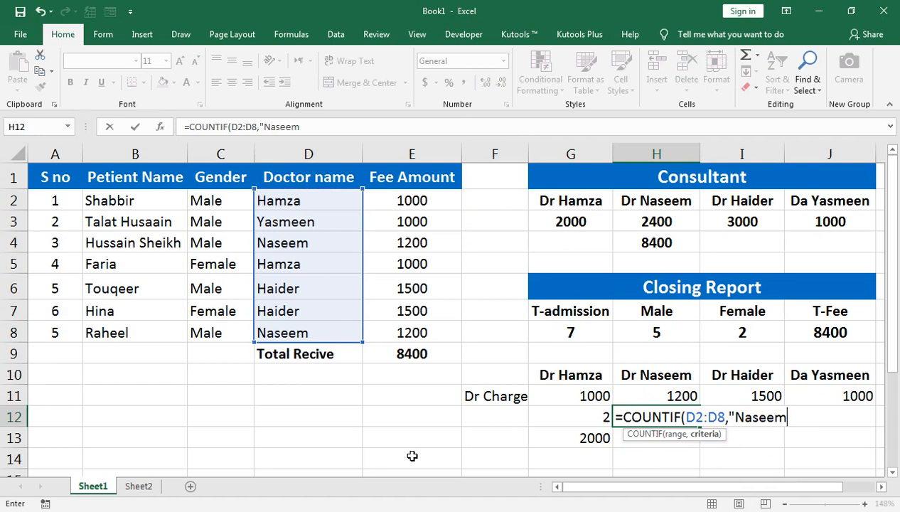
text("))
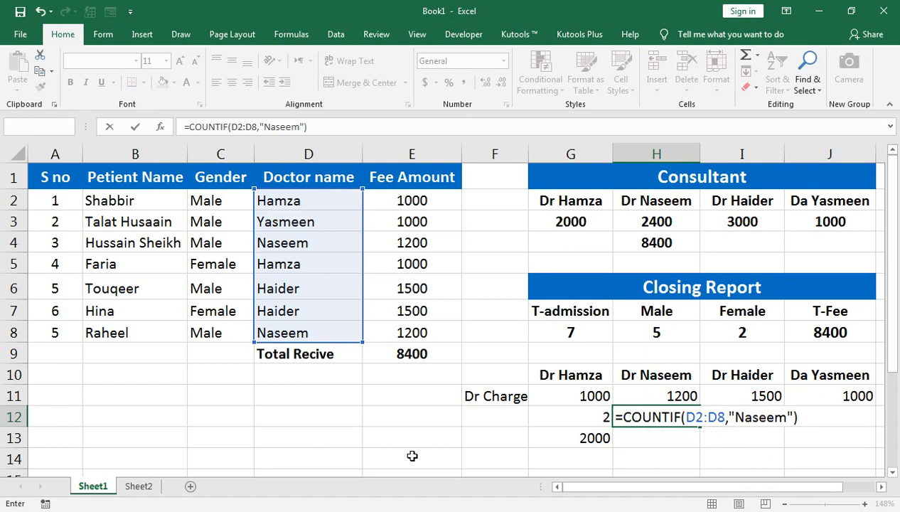
key(Return)
Start a COUNTIF formula in I12 with the doctor name entries D2:D8 as the range
key(Up)
key(Right)
text(=countif)
key(Tab)
key(Up)
key(Left)
key(Left)
key(Up)
key(Up)
key(Up)
key(Left)
key(Left)
key(Left)
key(shift+Up)
key(shift+Up)
key(shift+Up)
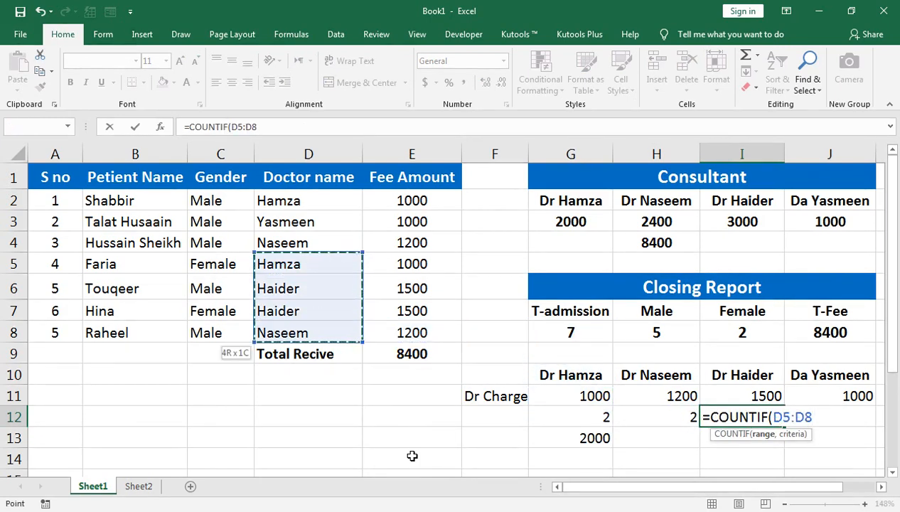
key(shift+Up)
key(shift+Up)
key(shift+Up)
Complete the I12 COUNTIF formula with the third consultant's name as the criterion
text(,"haider"))
key(Return)
key(Up)
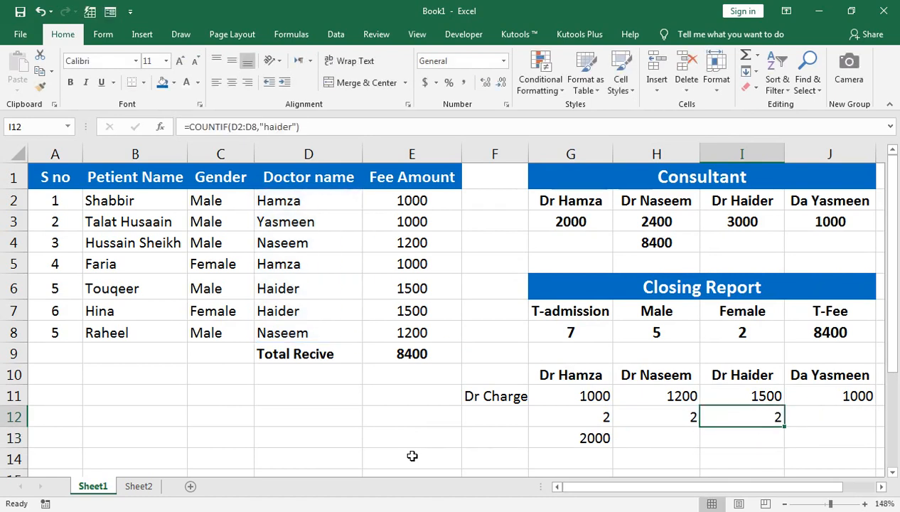
Start a COUNTIF formula in J12 with the doctor name entries D2:D8 as the range
key(Right)
text(=count)
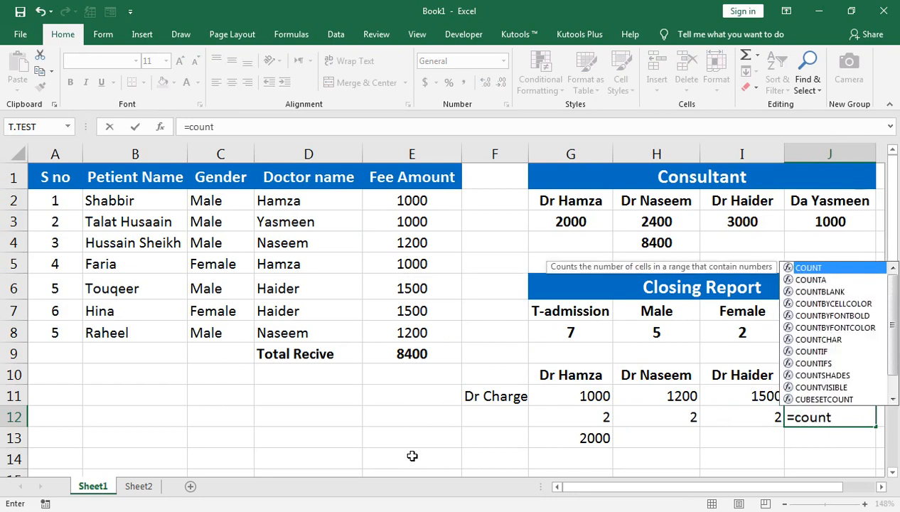
text(if()
key(Left)
key(Left)
key(Left)
key(Left)
key(Up)
key(Up)
key(Up)
key(Up)
key(Up)
key(Left)
key(Left)
key(Left)
key(Down)
key(Right)
key(Up)
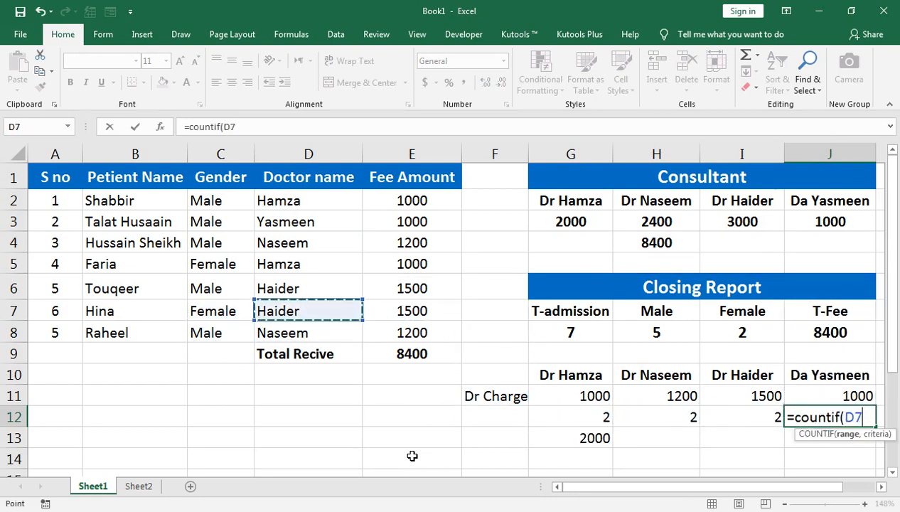
key(Down)
key(shift+Up)
key(shift+Up)
key(shift+Up)
key(shift+Up)
key(shift+Up)
key(shift+Up)
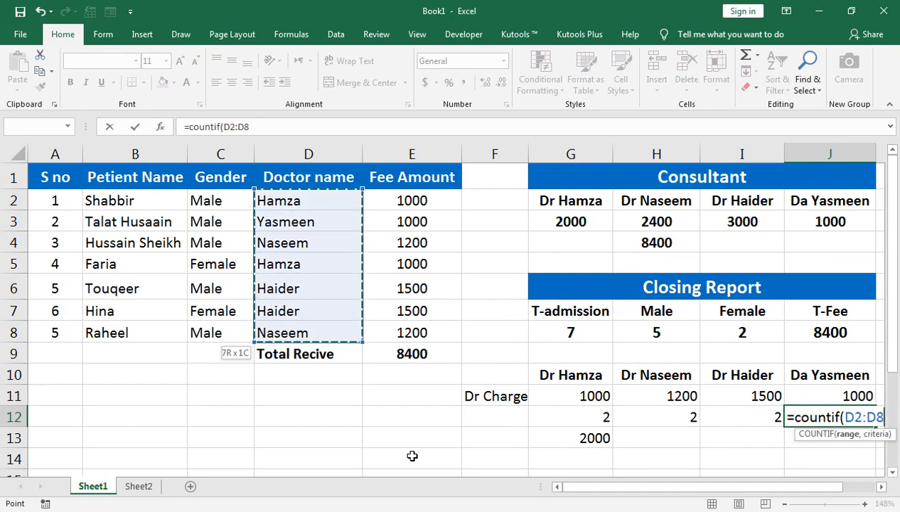
Complete the J12 COUNTIF formula with the fourth consultant's name as the criterion
text(,"Yasmeen"))
key(Return)
key(Up)
key(Up)
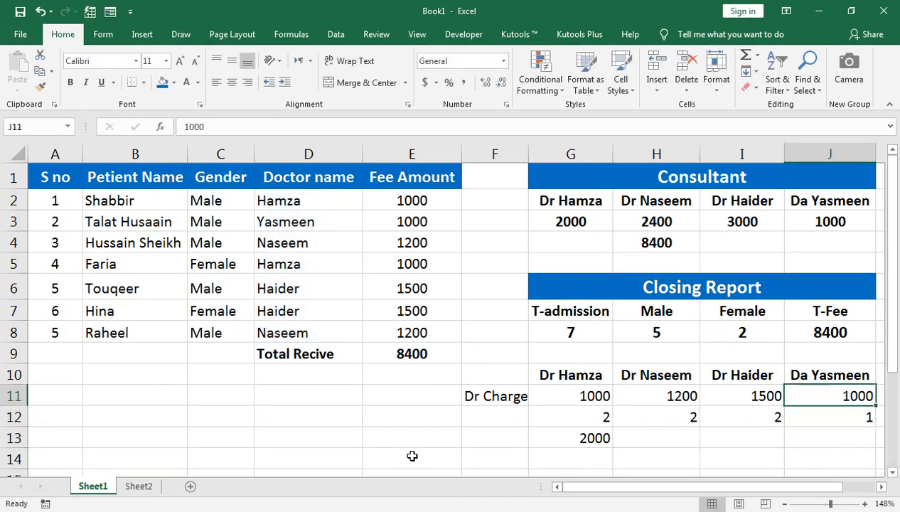
Fill the charge-times-count formula from G13 across to J13 for the remaining consultants
key(Left)
key(Left)
key(Left)
key(Down)
key(Right)
key(Down)
key(Left)
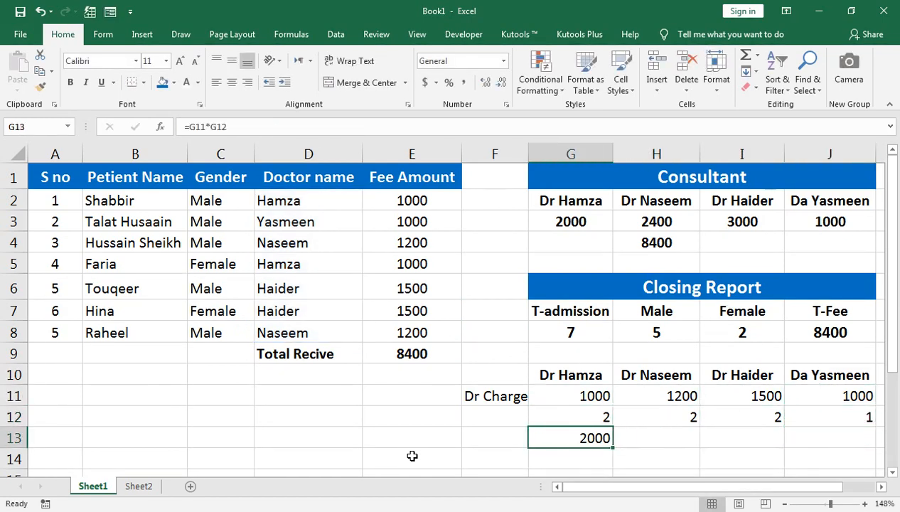
key(F2)
key(Return)
key(Up)
key(shift+Right)
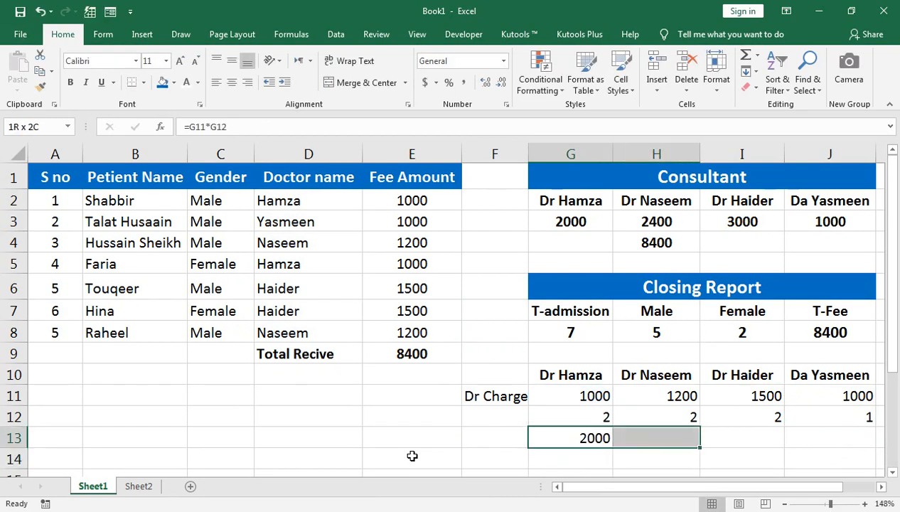
key(shift+Right)
key(shift+Right)
key(ctrl+r)
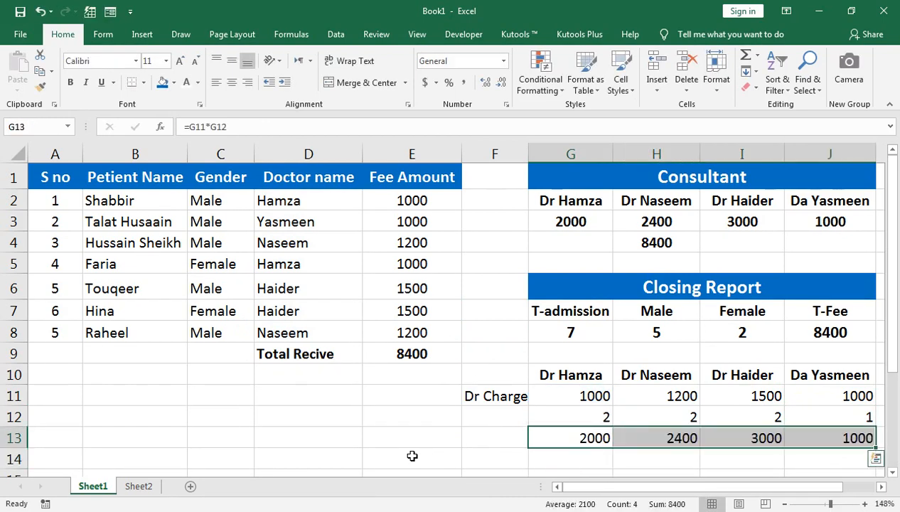
Total the manually calculated consultant amounts G13:J13 in K13 with AutoSum
key(Right)
key(Right)
key(Right)
key(Right)
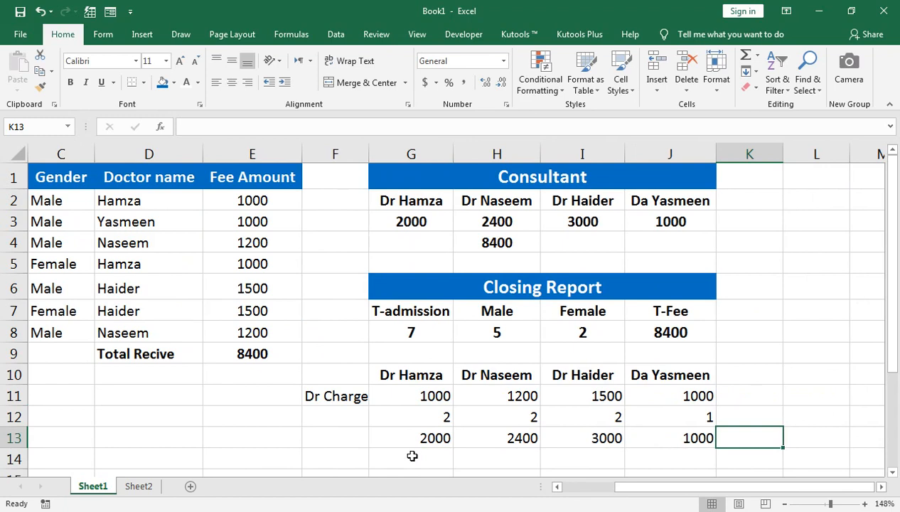
key(alt+equal)
key(Return)
key(Up)
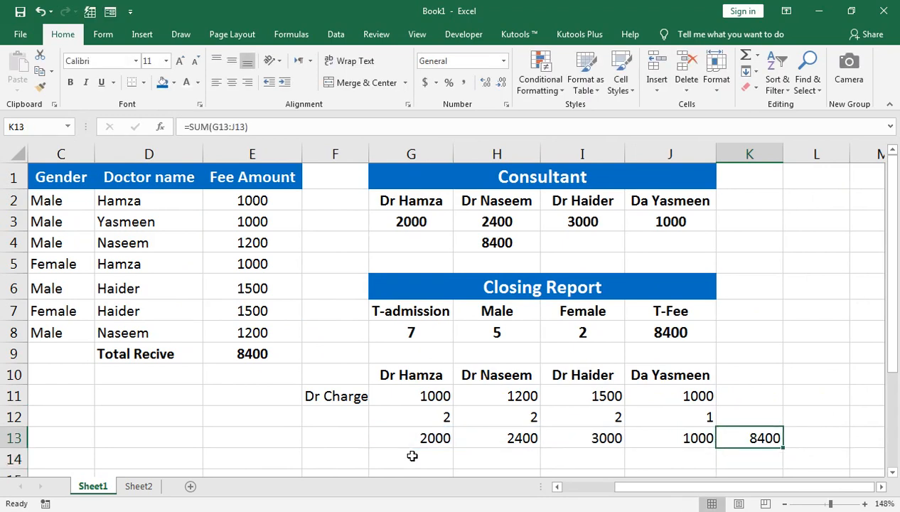
Review the consultant total formula in H4 for comparison with the manual total
click(497, 244)
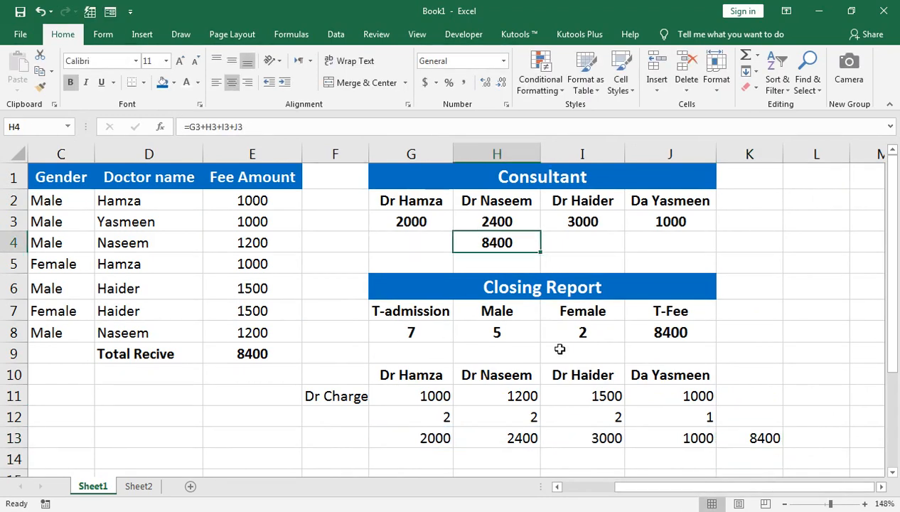
drag(623, 486, 557, 489)
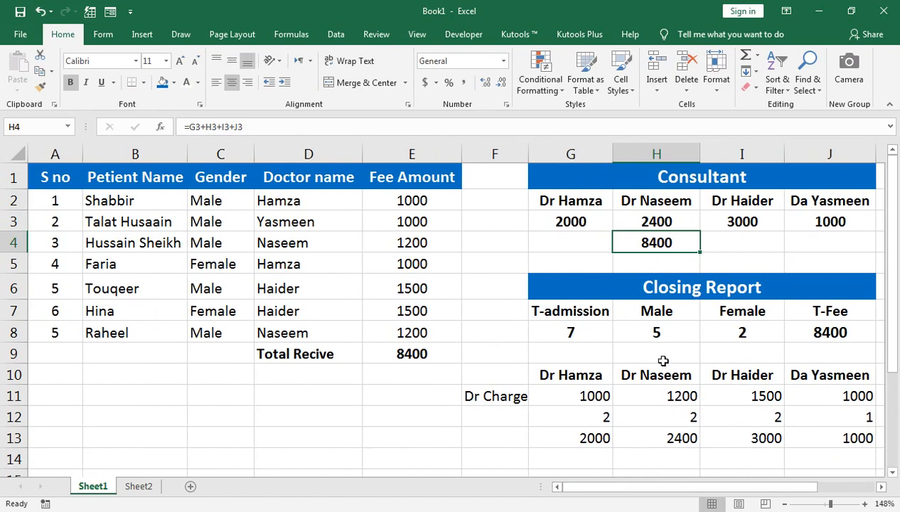